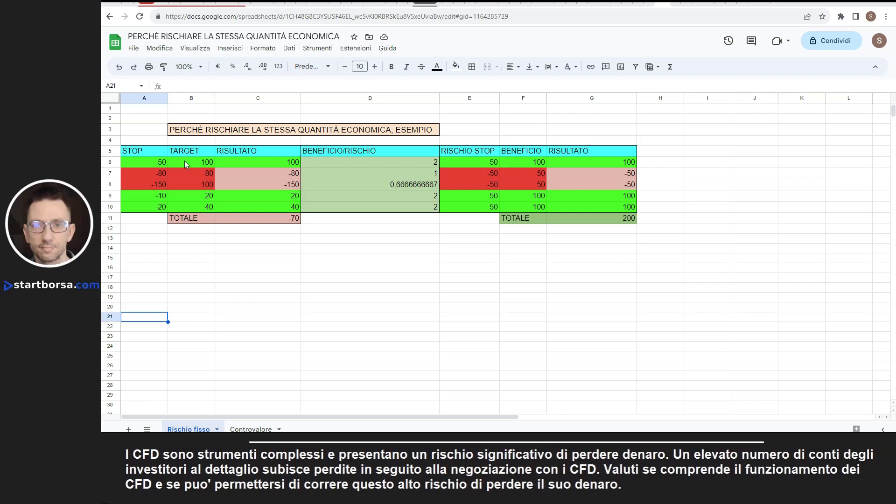
- Examine the STOP, TARGET and RISULTATO values of the first trade in row 6
left_click(152, 164)
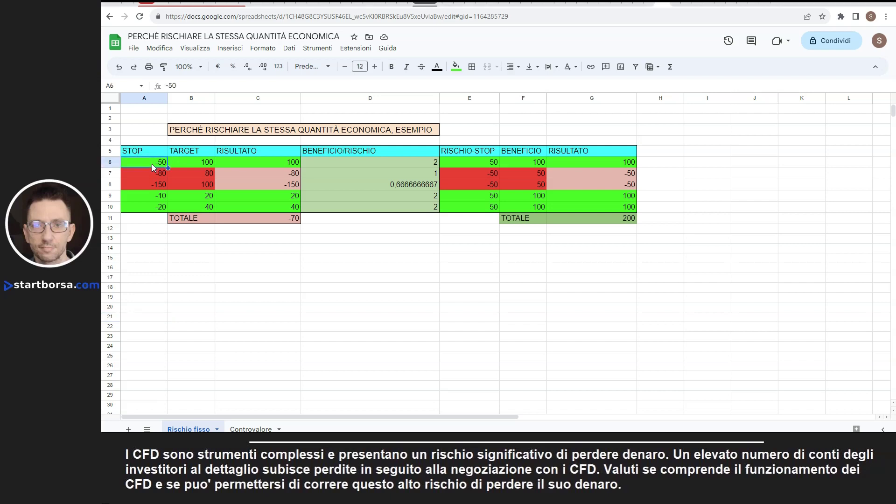
left_click(181, 162)
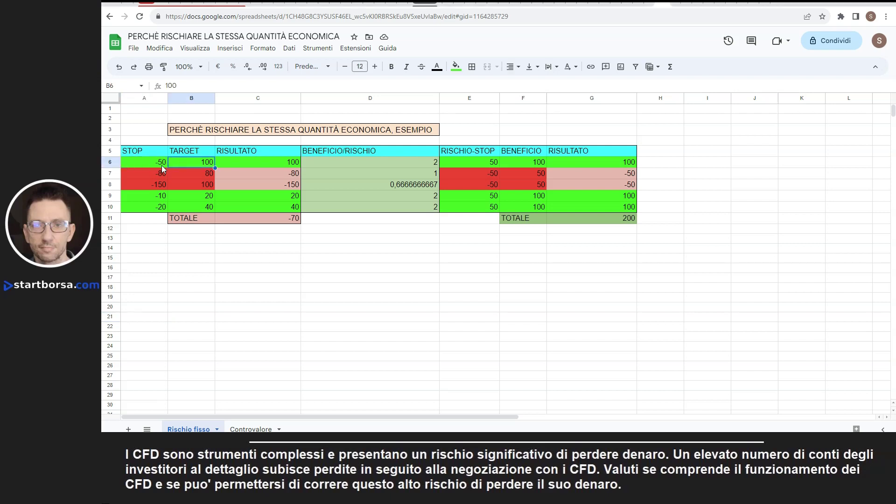
left_click(125, 162)
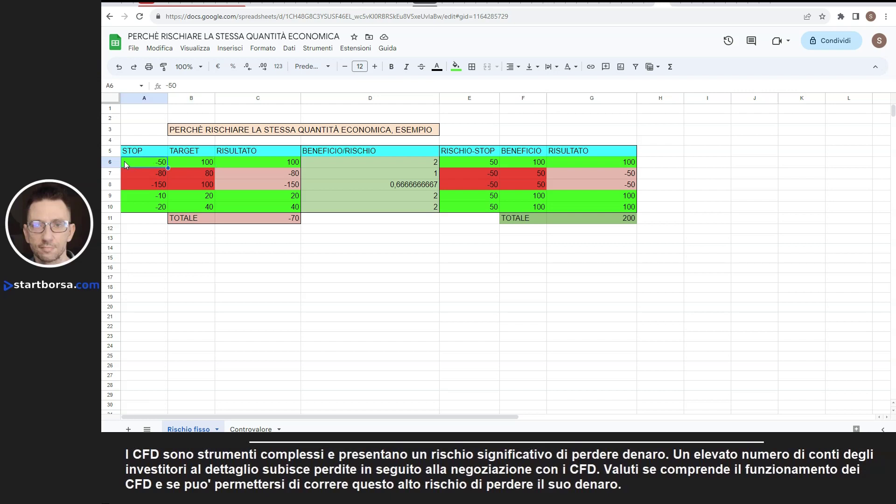
left_click(190, 161)
left_click(158, 162)
left_click(184, 162)
left_click(231, 158)
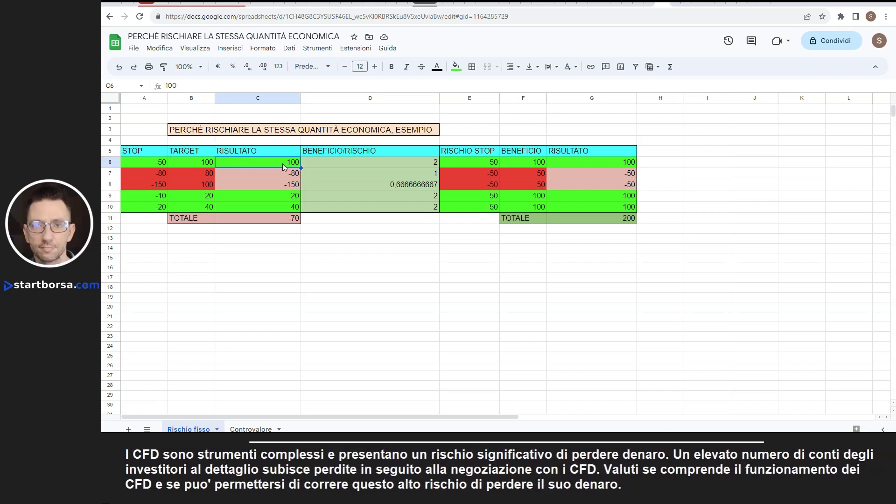
- Go through the STOP, TARGET and RISULTATO values of the remaining trades in rows 7 to 10
left_click(152, 177)
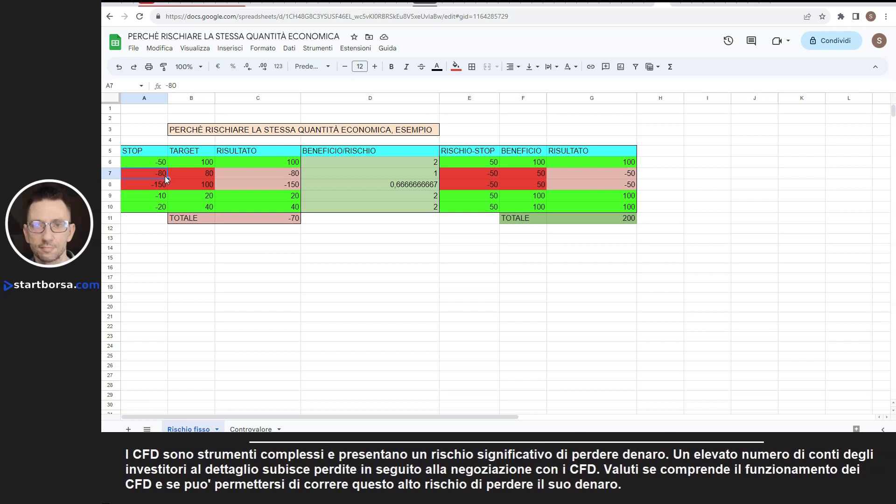
left_click(177, 177)
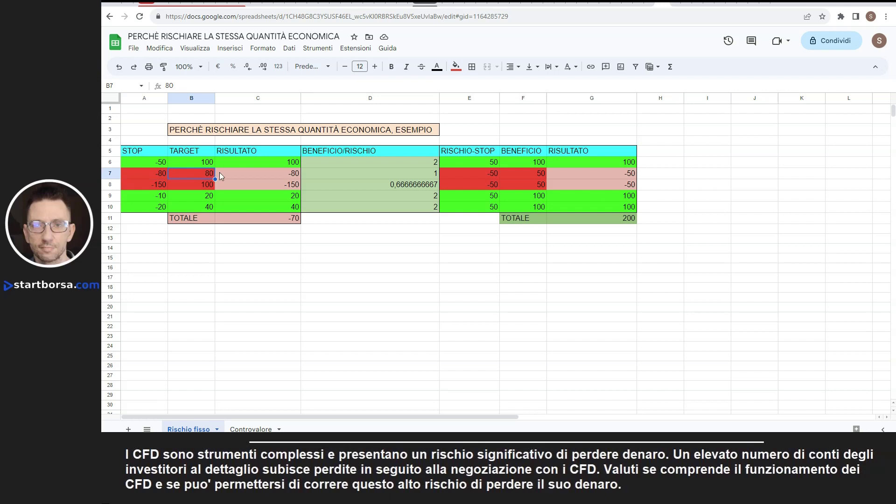
left_click(233, 176)
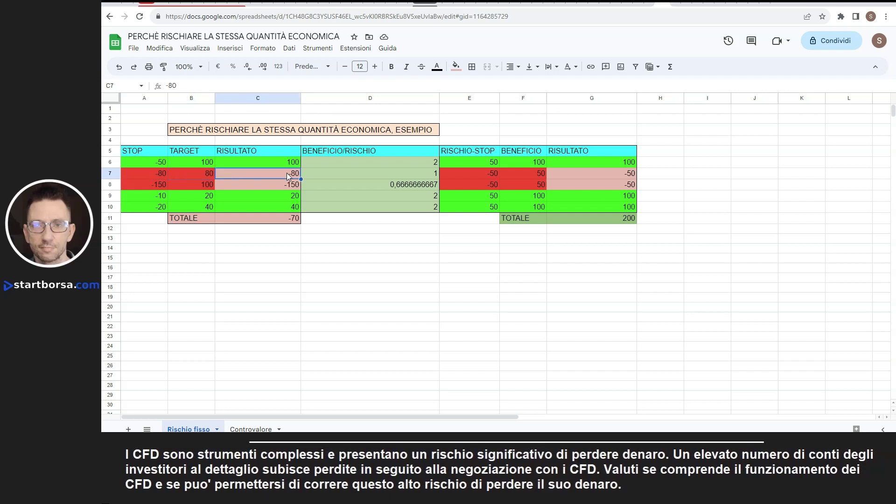
left_click(158, 186)
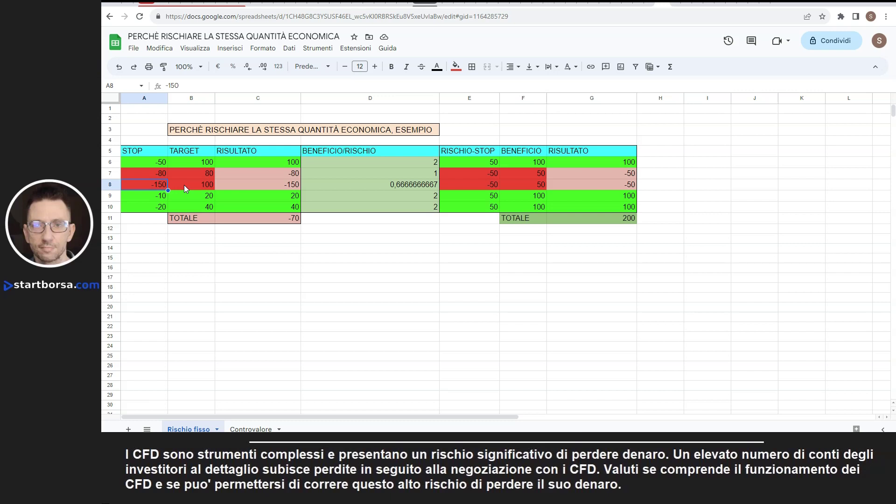
left_click(183, 184)
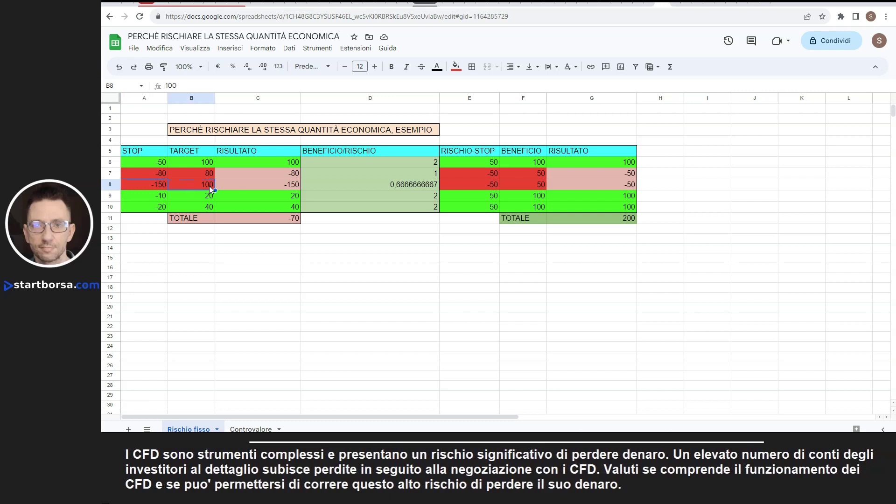
left_click(236, 184)
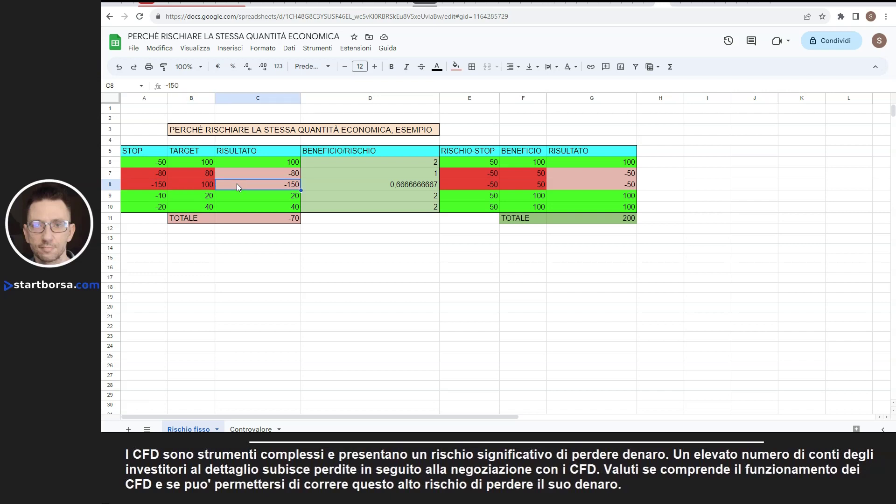
left_click(144, 197)
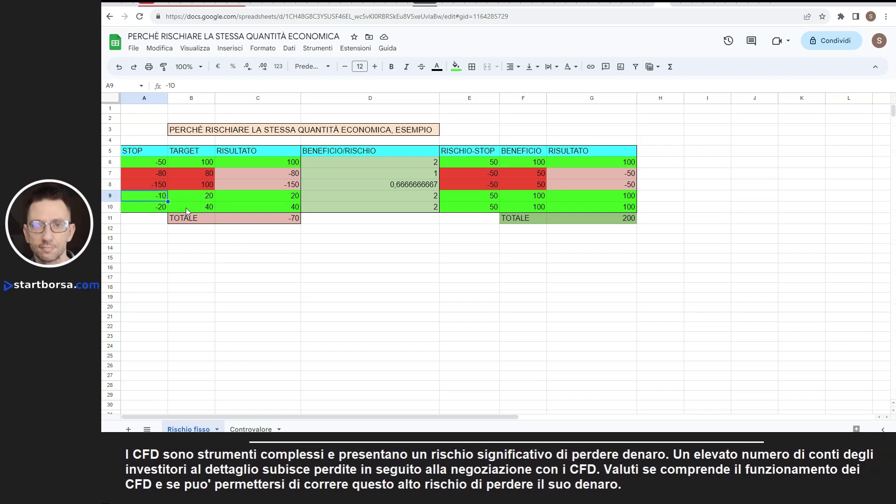
left_click(195, 199)
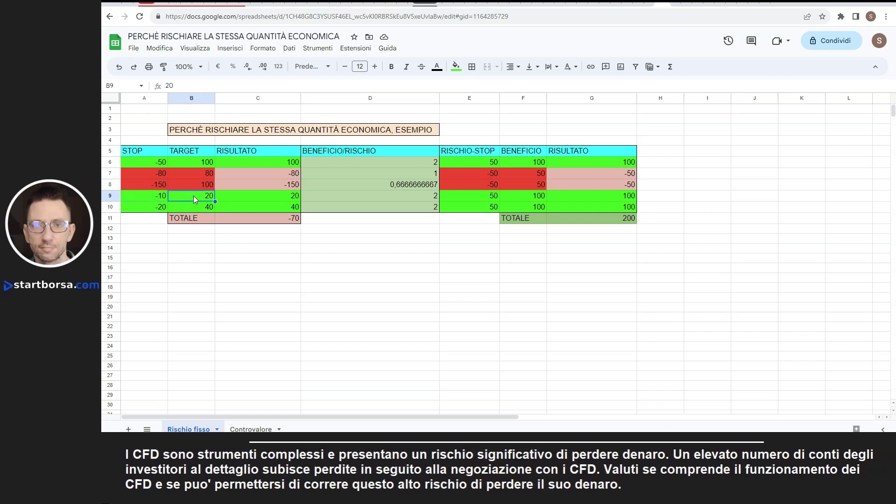
left_click(240, 199)
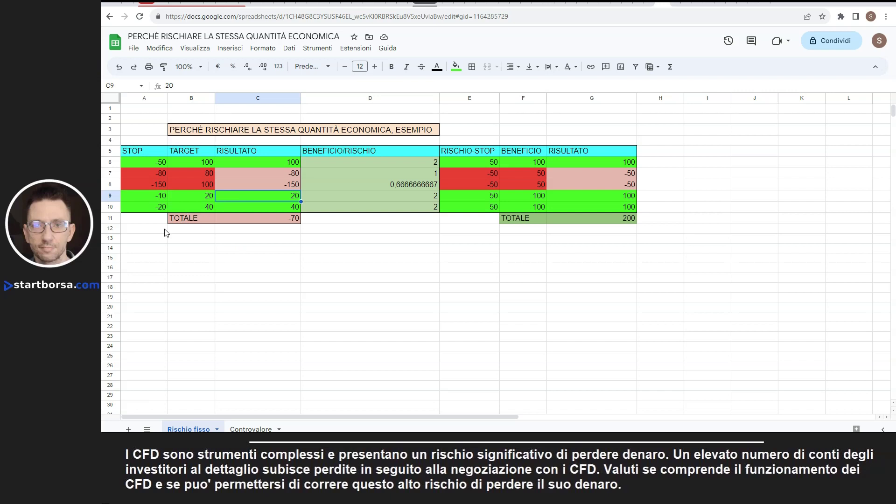
left_click(141, 209)
left_click(197, 208)
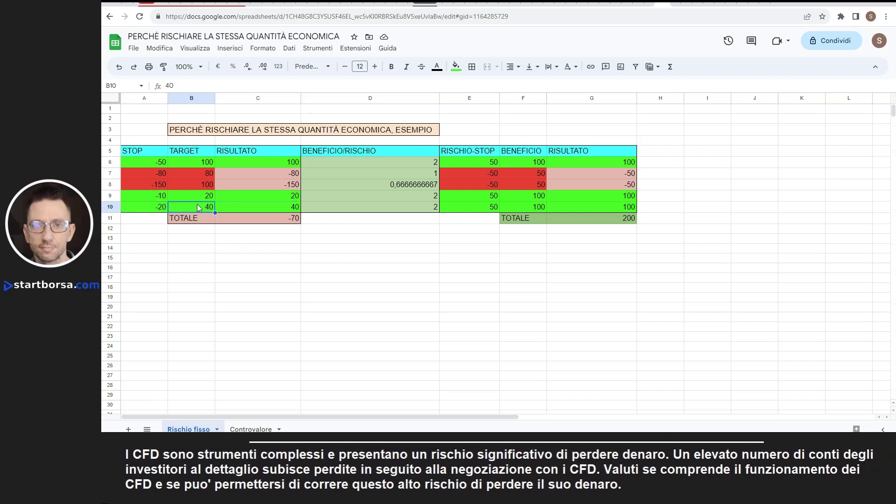
left_click(247, 208)
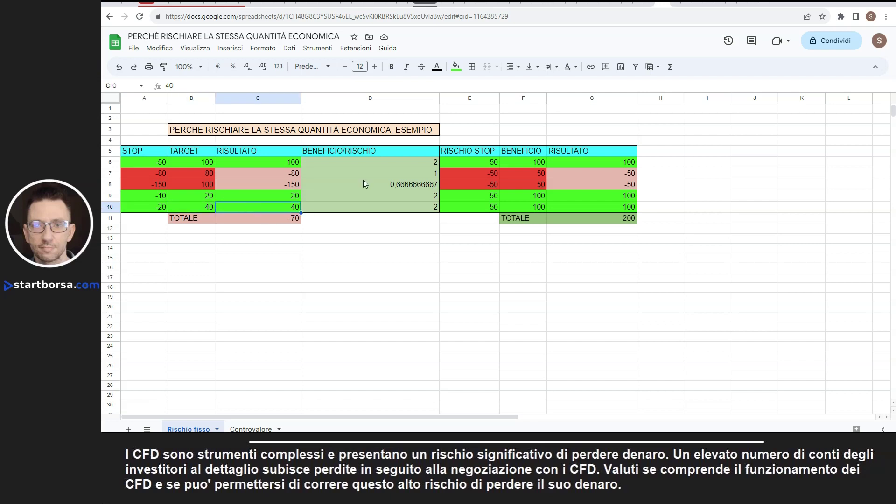
- Inspect the BENEFICIO/RISCHIO formulas in D6:D10, comparing the last two trades
left_click(338, 166)
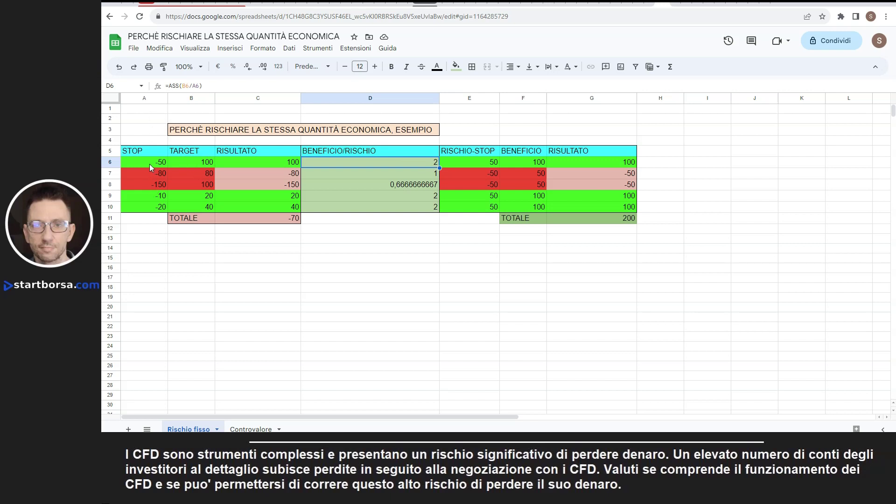
left_click(323, 175)
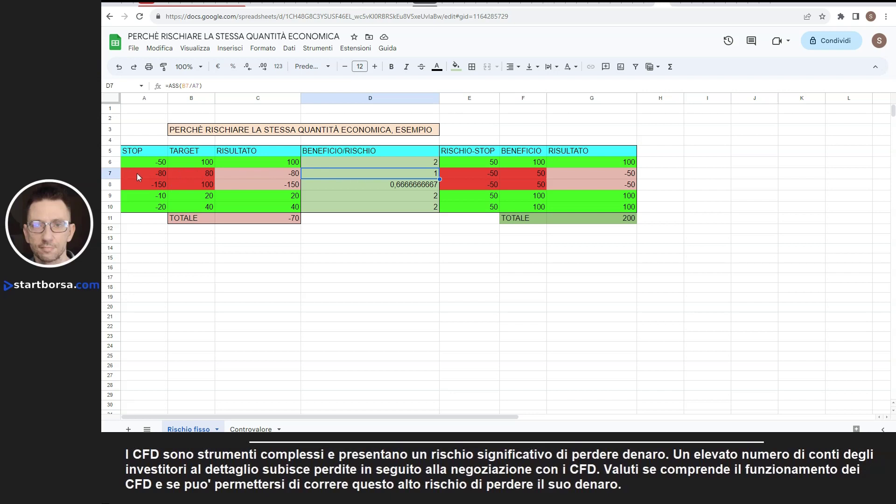
left_click(321, 183)
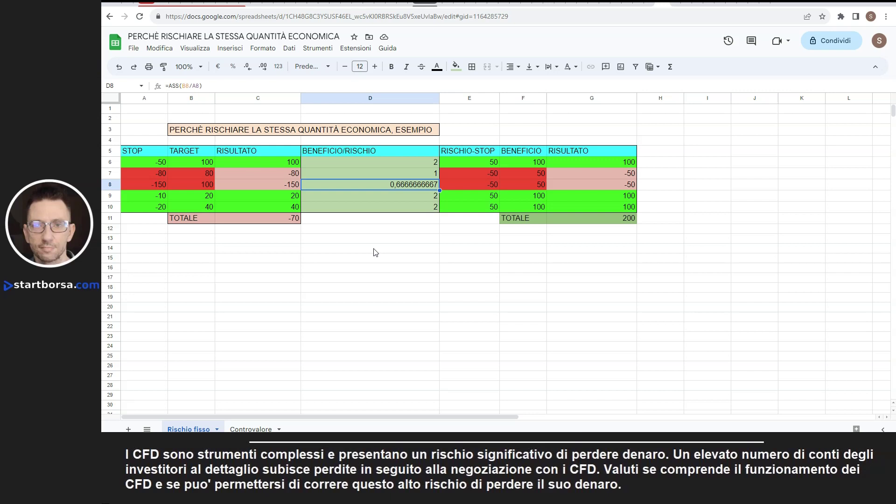
left_click(325, 196)
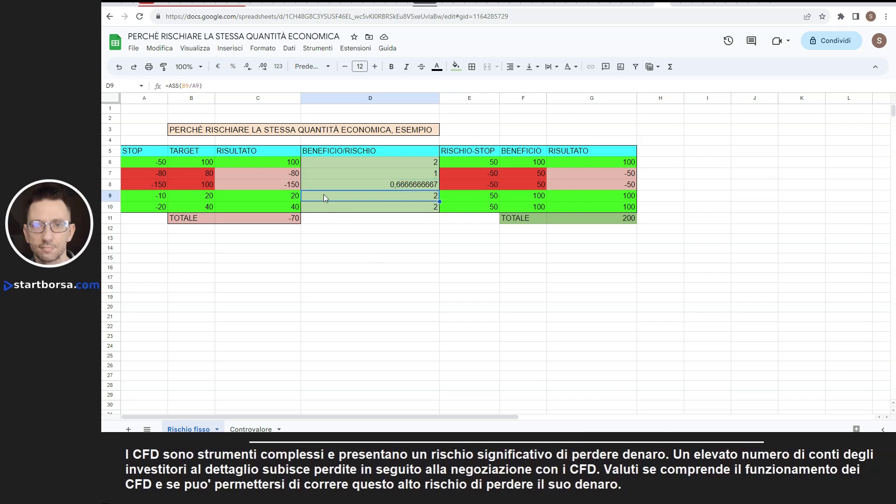
left_click(322, 209)
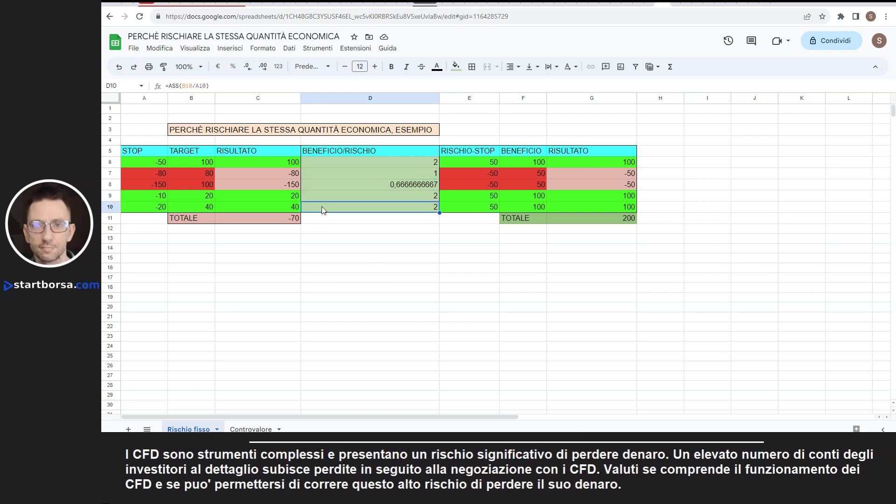
left_click(321, 195)
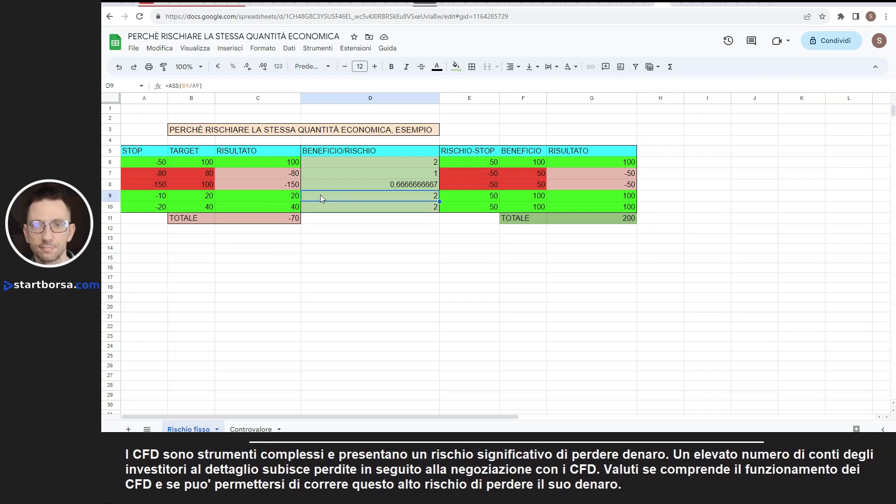
left_click(318, 209)
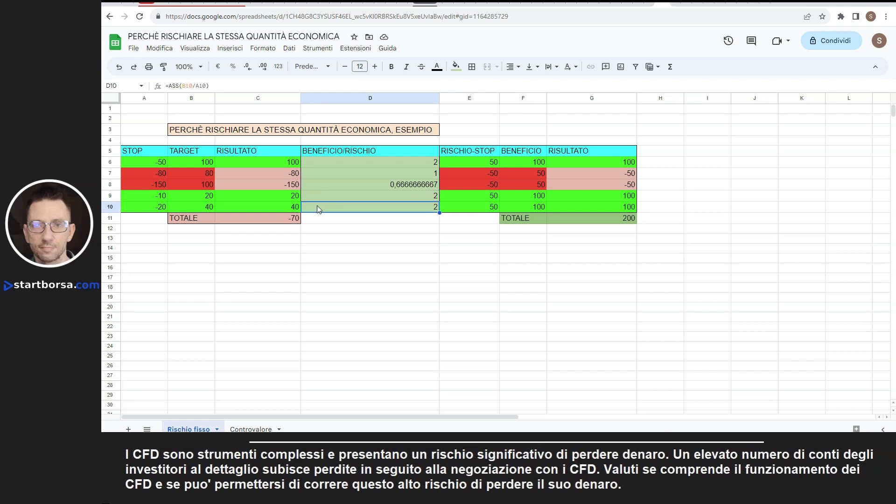
left_click(329, 199)
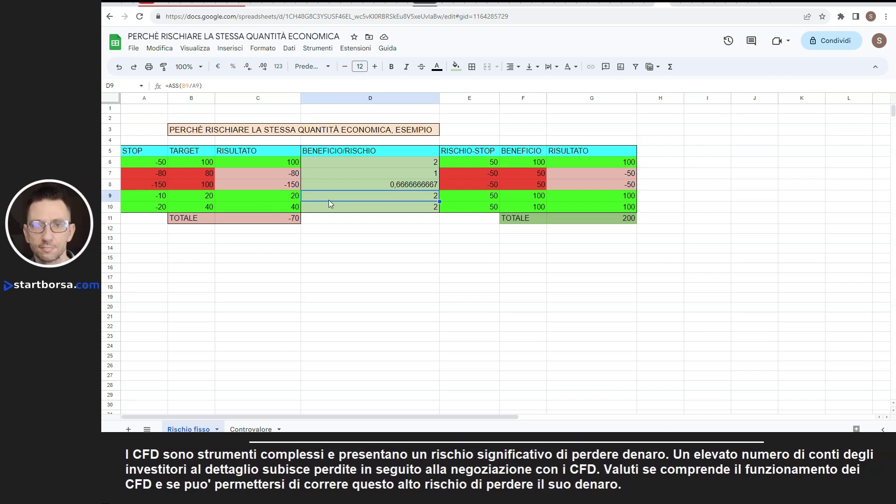
left_click(329, 207)
left_click(330, 196)
left_click(346, 207)
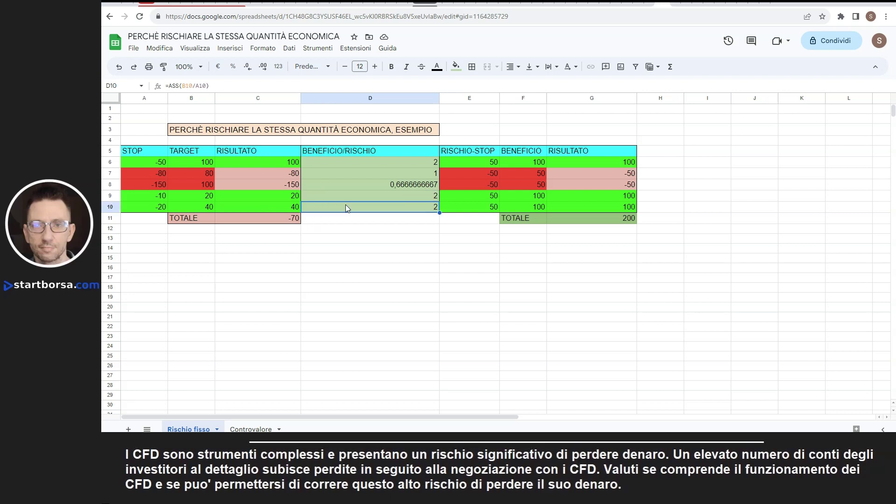
- Check the TOTALE formula in C11 against the RISULTATO values above it
left_click(260, 219)
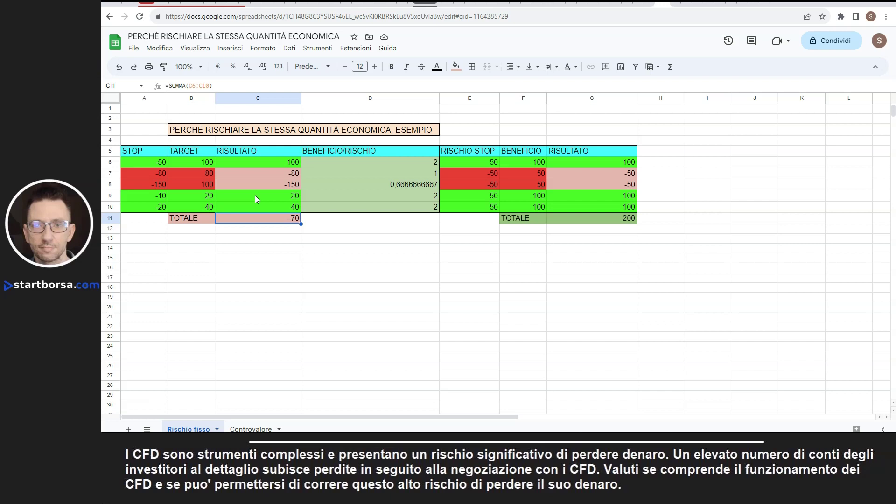
left_click(266, 206)
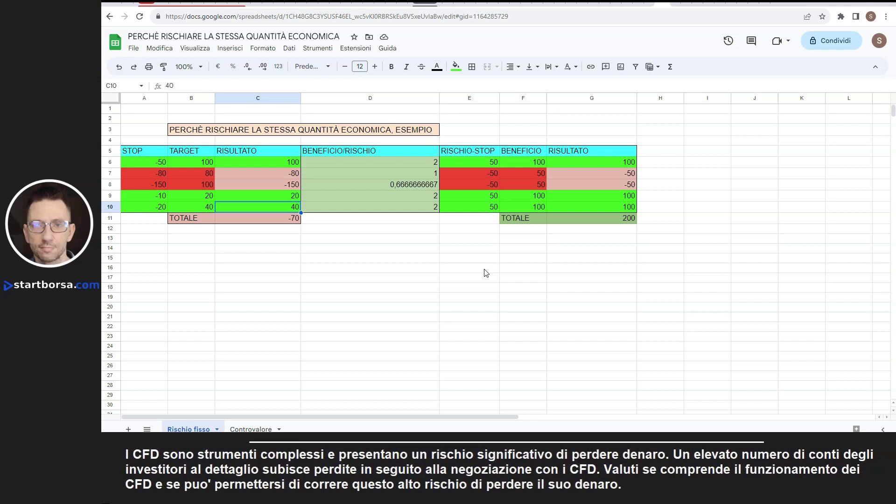
left_click(231, 217)
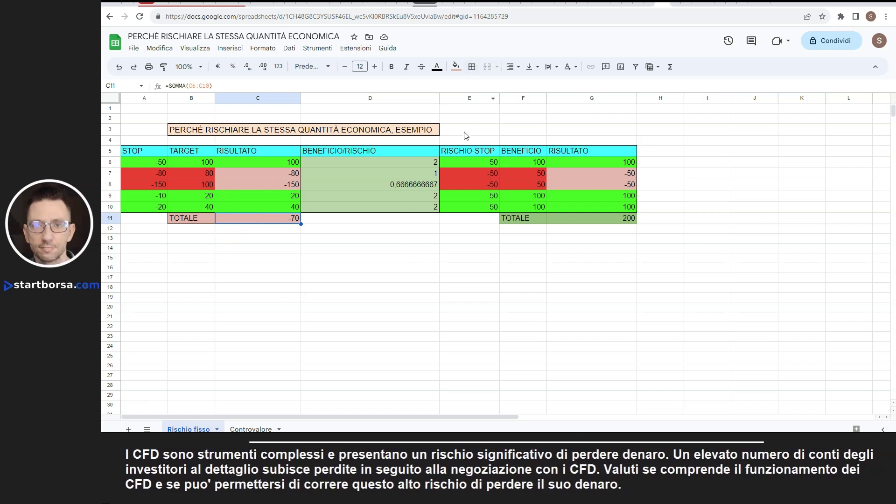
- Review the fixed risk amounts in the RISCHIO-STOP column, starting from its header in E5
left_click(454, 153)
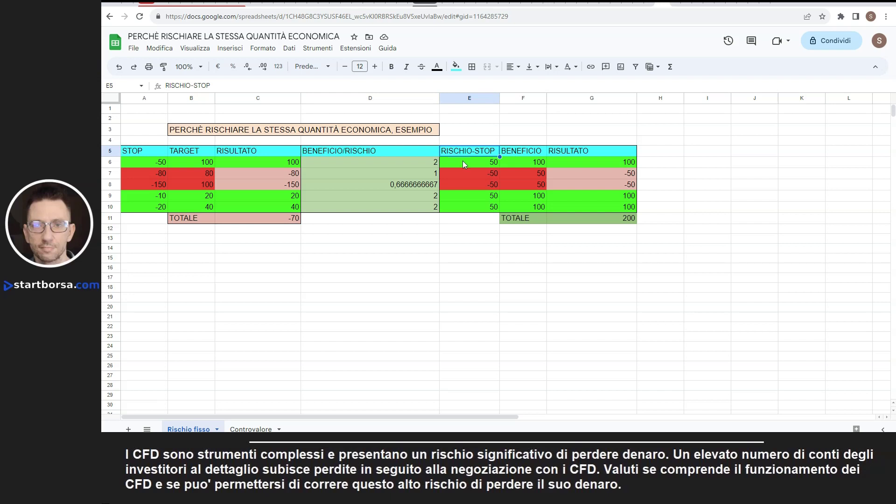
left_click(464, 161)
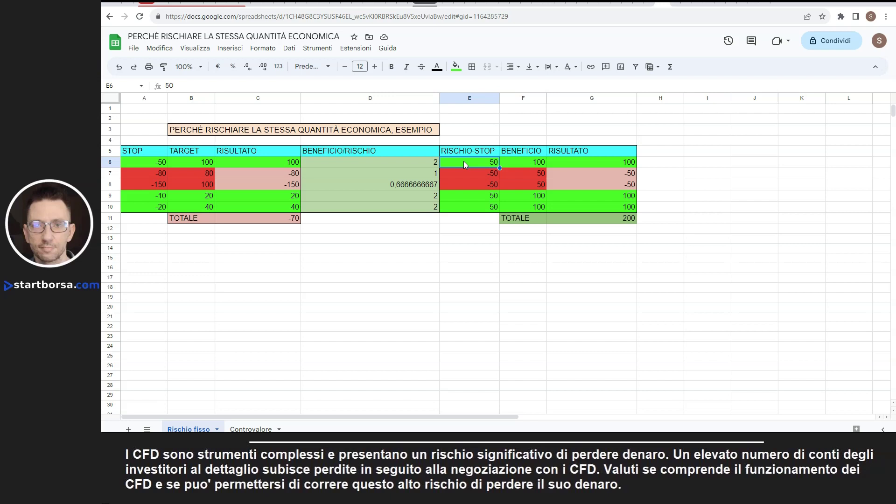
key("Down")
key("Down")
key("Down")
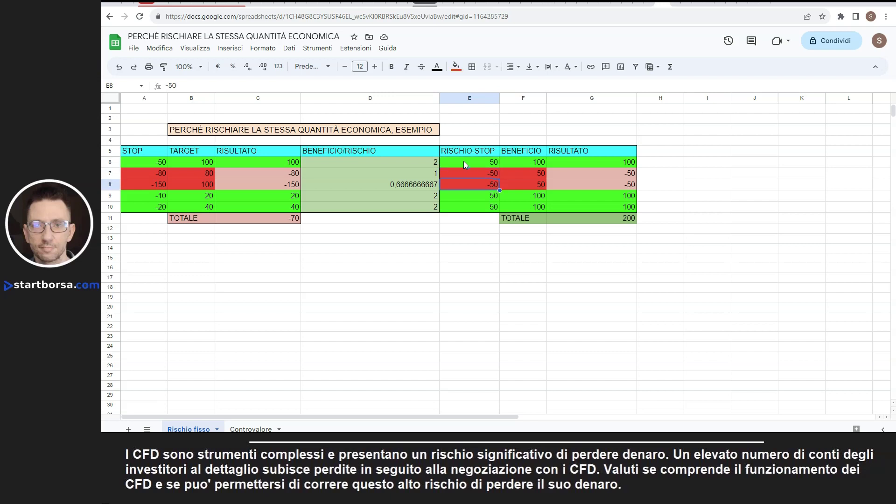
key("Down")
key("Up")
key("Up")
key("Up")
key("Up")
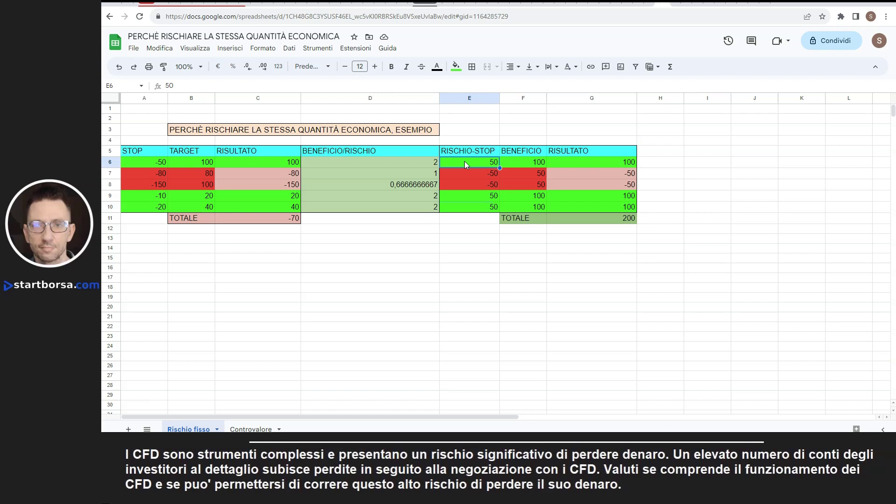
- Copy the BENEFICIO formula from F6 into F7 and F8, and fit the width of column F to its contents
key("Right")
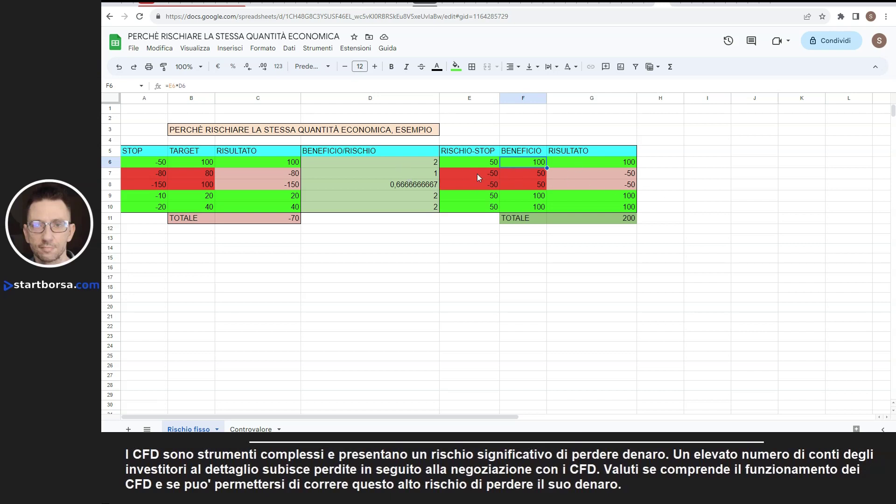
left_click(509, 187)
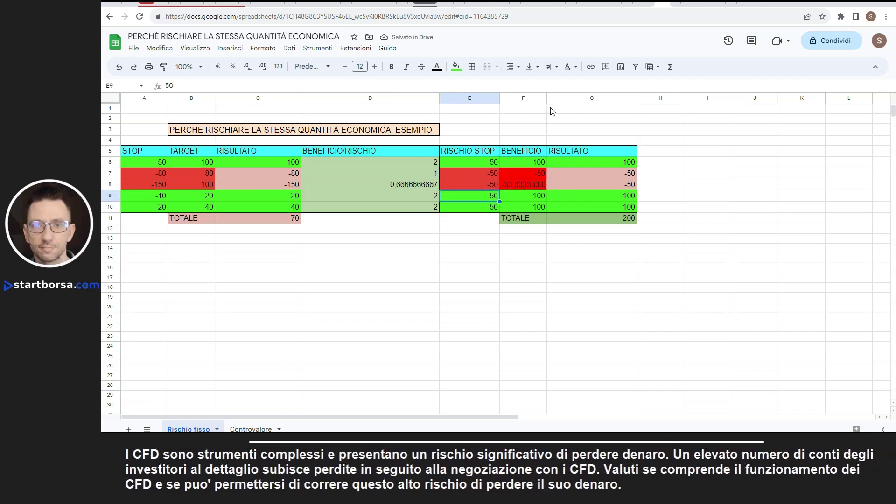
double_click(547, 98)
left_click(527, 185)
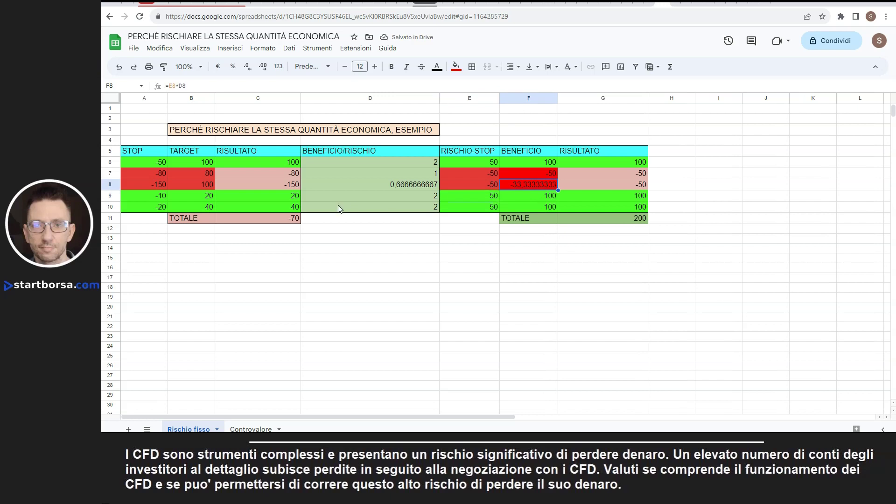
left_click(472, 182)
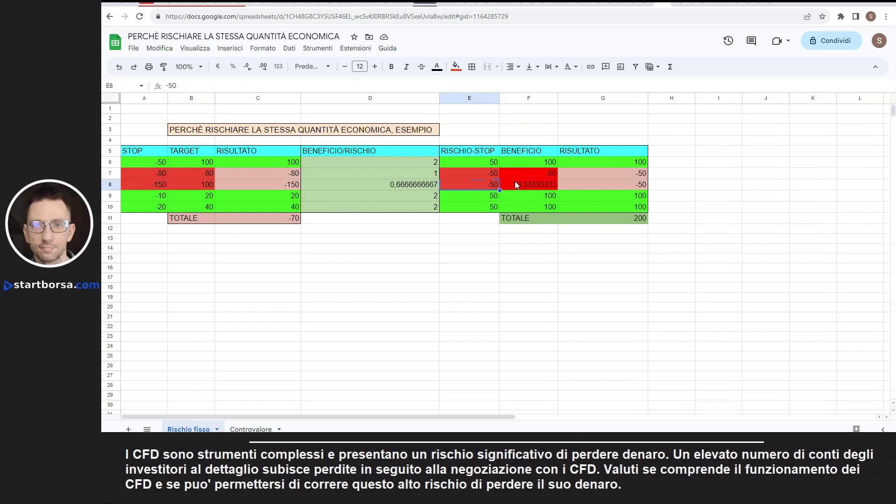
- Correct the sign of the BENEFICIO formulas in F7 and F8 so they return positive amounts
left_click(517, 183)
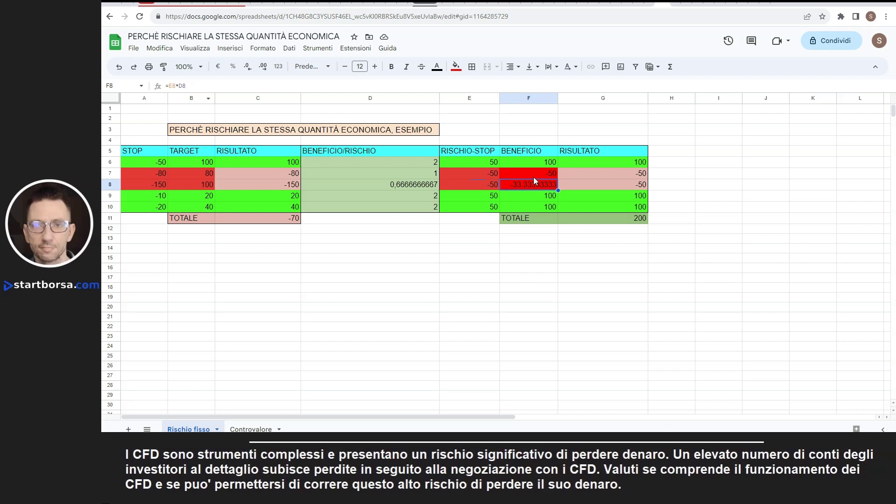
left_click(169, 86)
key("Return")
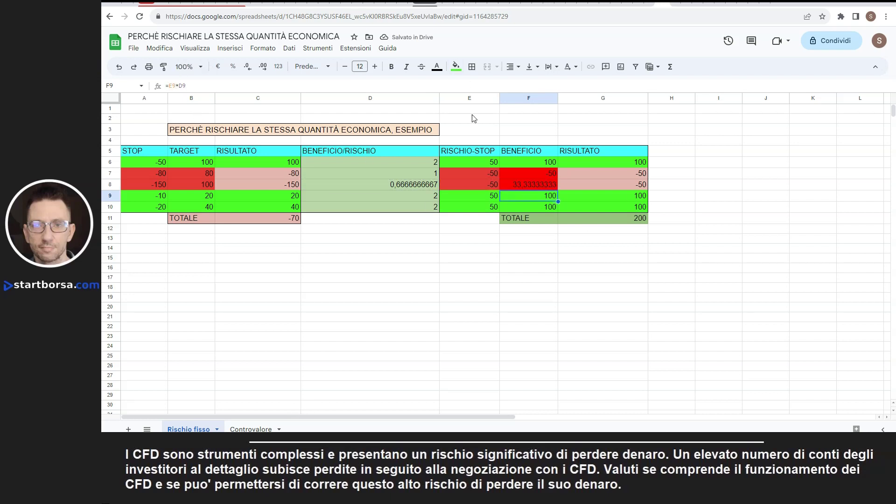
- Compare the RISCHIO-STOP and BENEFICIO amounts of the winning trades in rows 9, 10 and 6
left_click(484, 194)
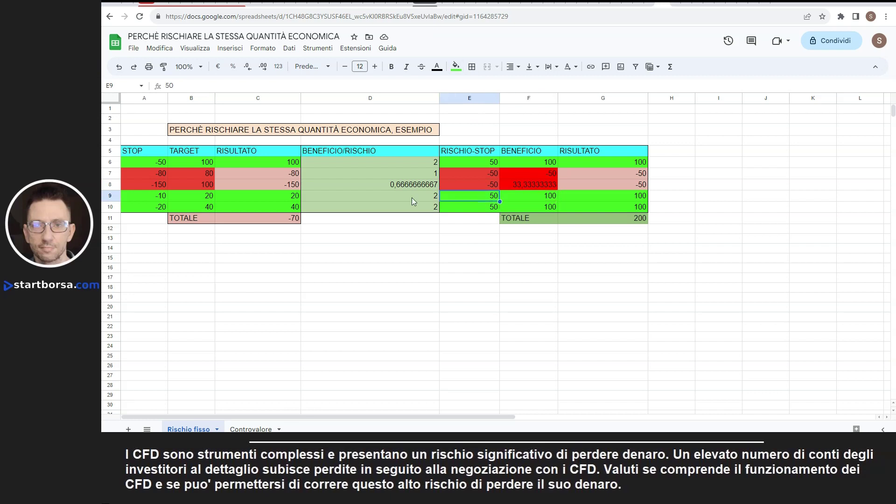
left_click(531, 198)
left_click(461, 210)
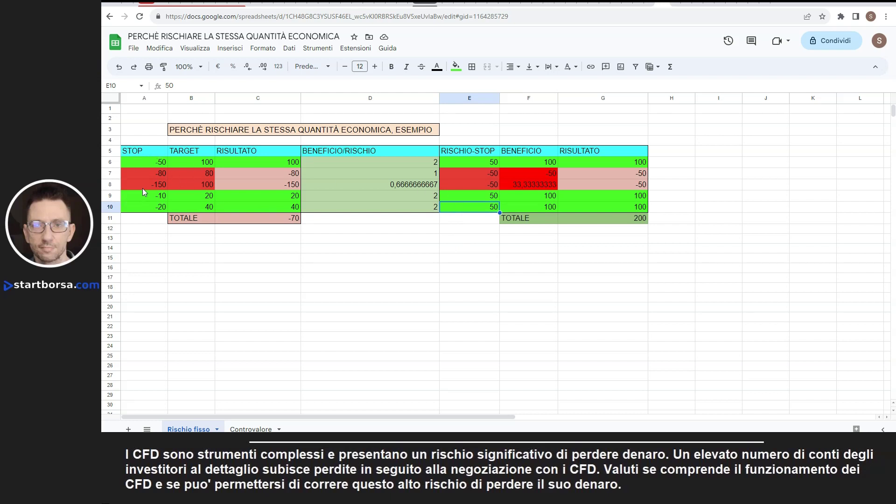
left_click(458, 166)
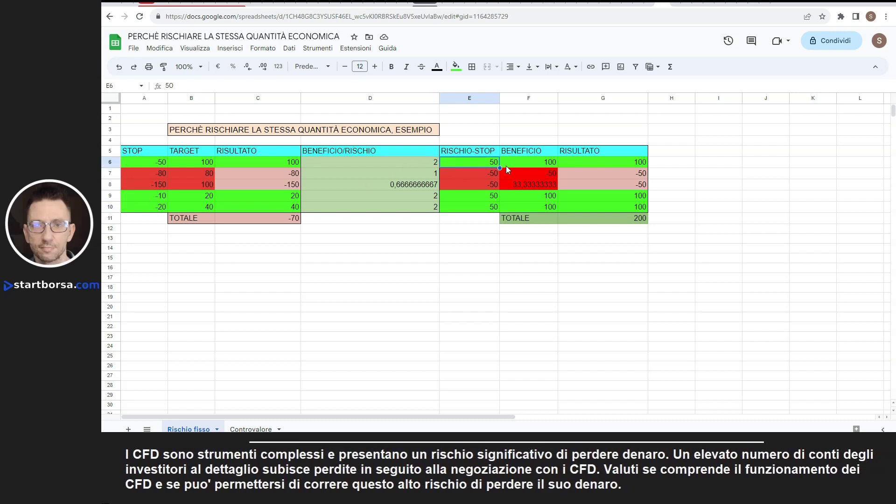
left_click(520, 161)
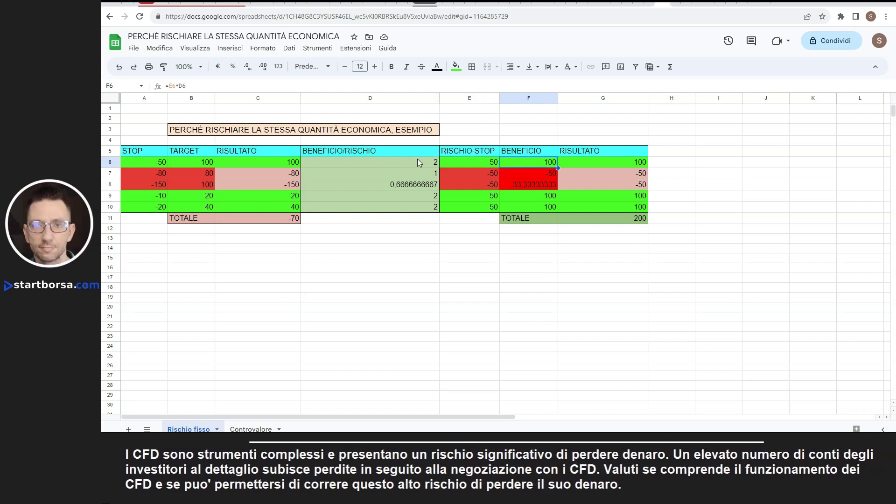
- Review the BENEFICIO/RISCHIO ratios of the last three trades in D8:D10
left_click(404, 188)
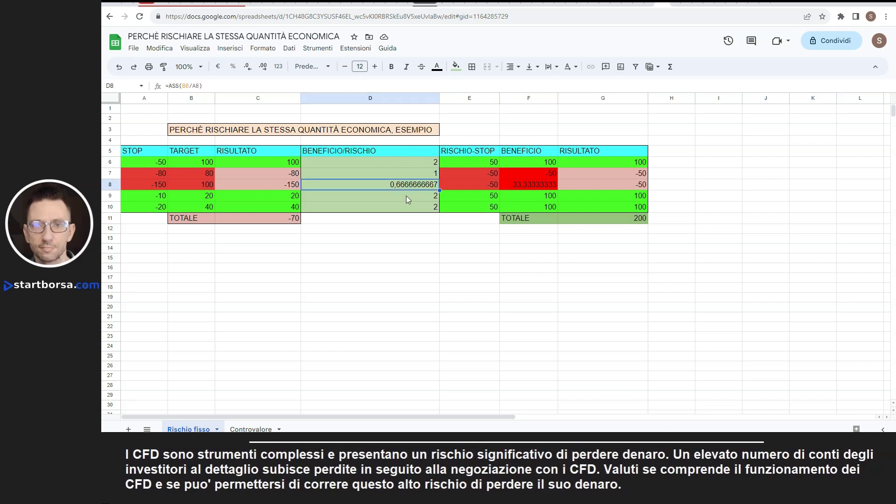
left_click(407, 199)
left_click(422, 208)
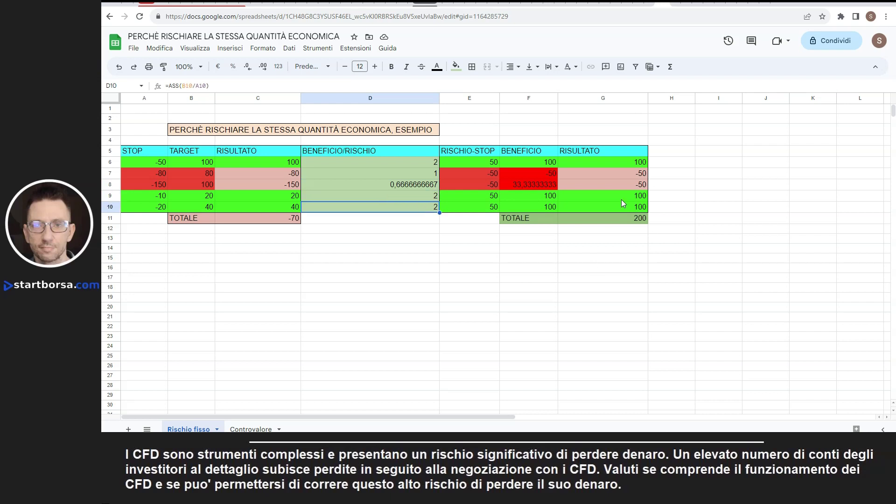
- Check the fixed-risk TOTALE formula in G11 against the individual RISULTATO values in G6:G10
left_click(625, 218)
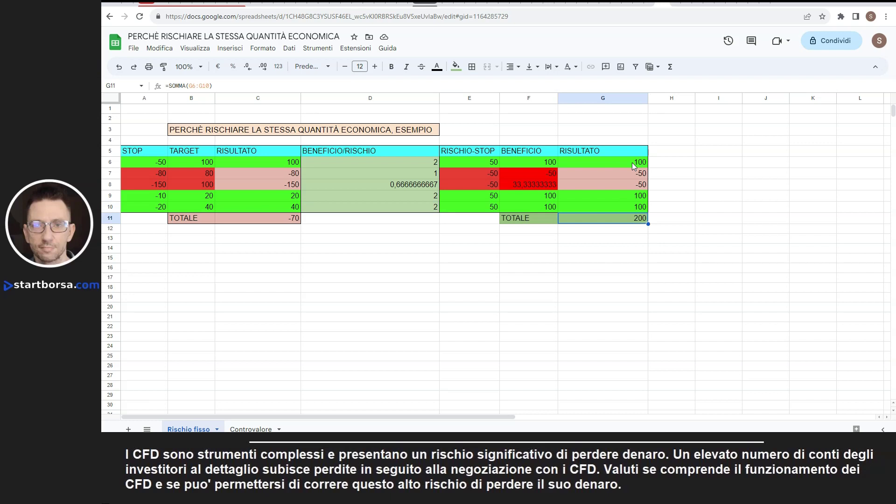
left_click(632, 162)
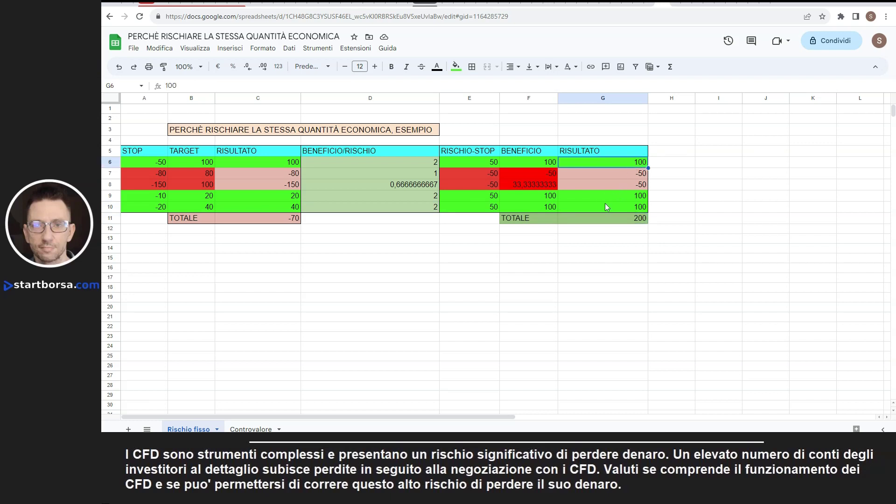
left_click(603, 187)
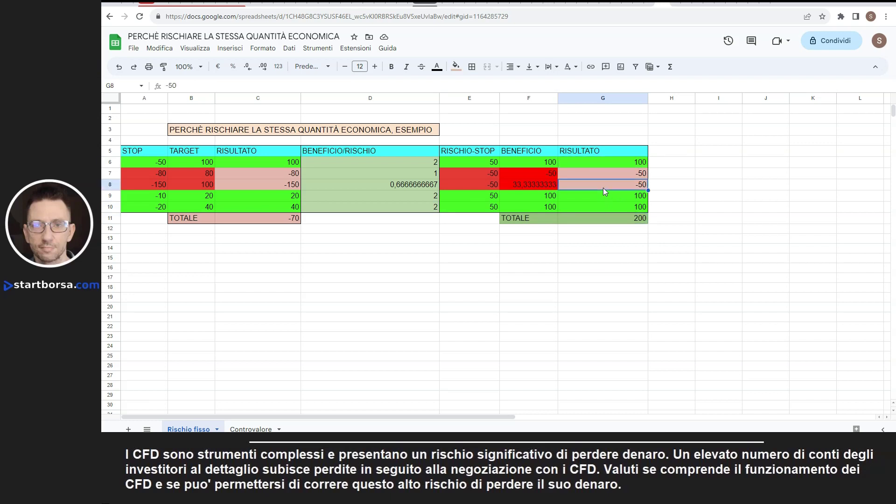
left_click(589, 197)
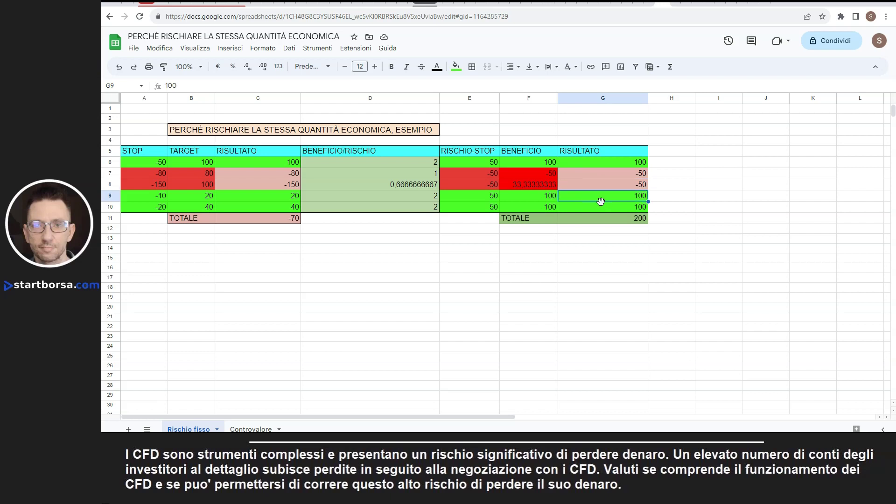
left_click(604, 206)
left_click(617, 225)
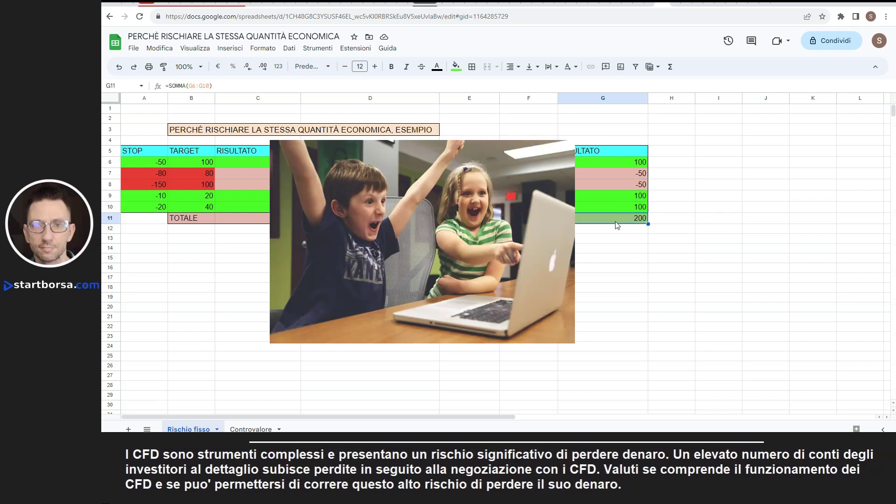
left_click(410, 248)
left_click_drag(192, 229, 643, 231)
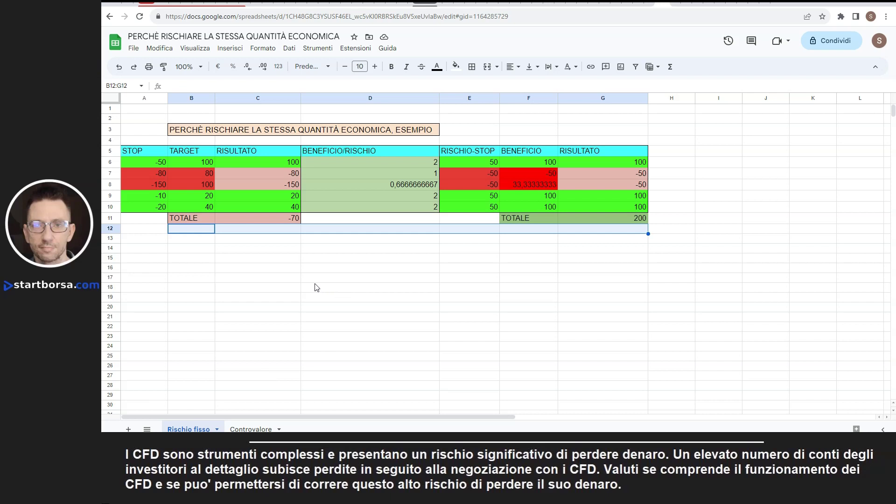
key("Down")
key("Down")
key("Left")
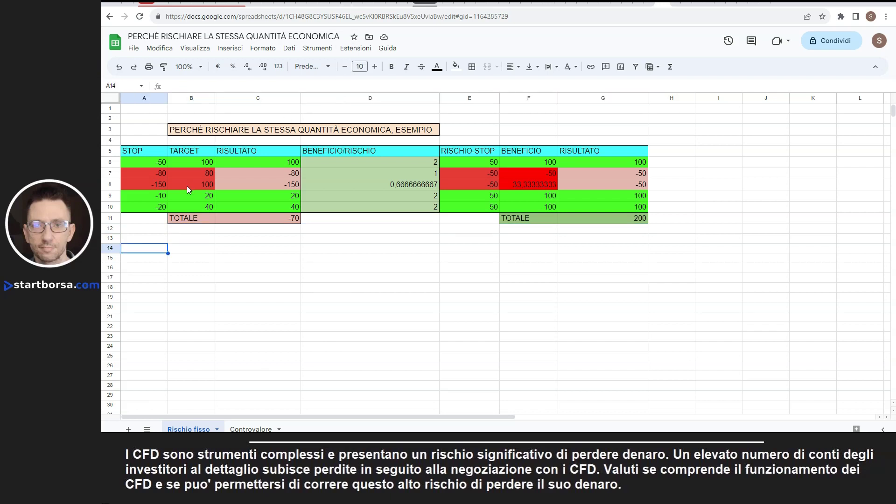
- Go through the RISCHIO-STOP amounts in E6:E10 again to compare the risk taken on each trade
left_click(460, 162)
left_click(461, 171)
left_click(462, 196)
left_click(480, 209)
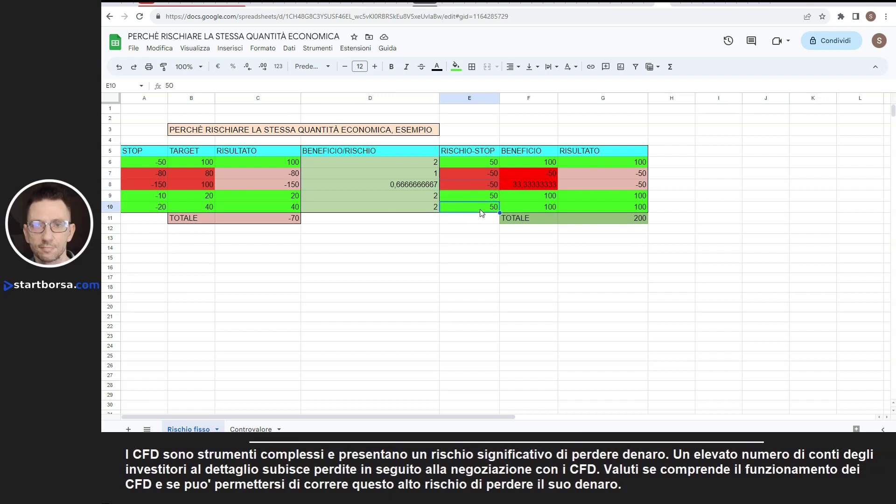
left_click(445, 260)
left_click(414, 254)
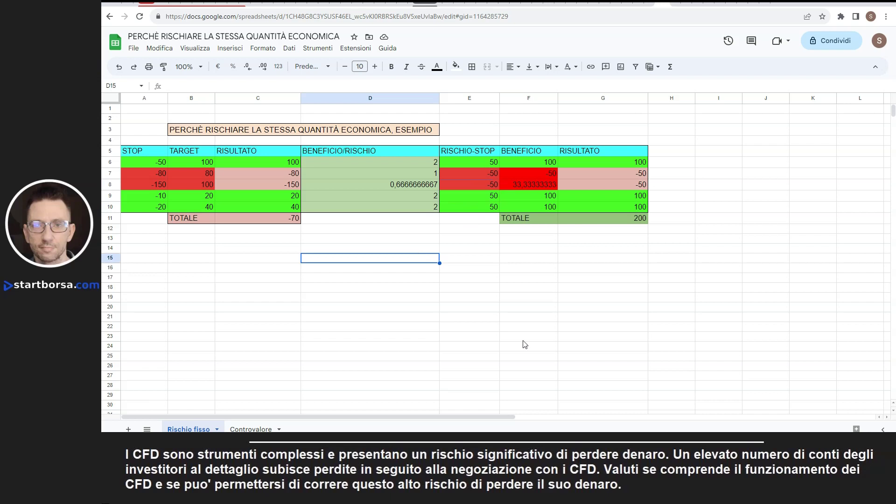
- Switch to the Position Sizing spreadsheet and review the CAMBIO exchange rates in column D of its Backup sheet
key("alt+Tab")
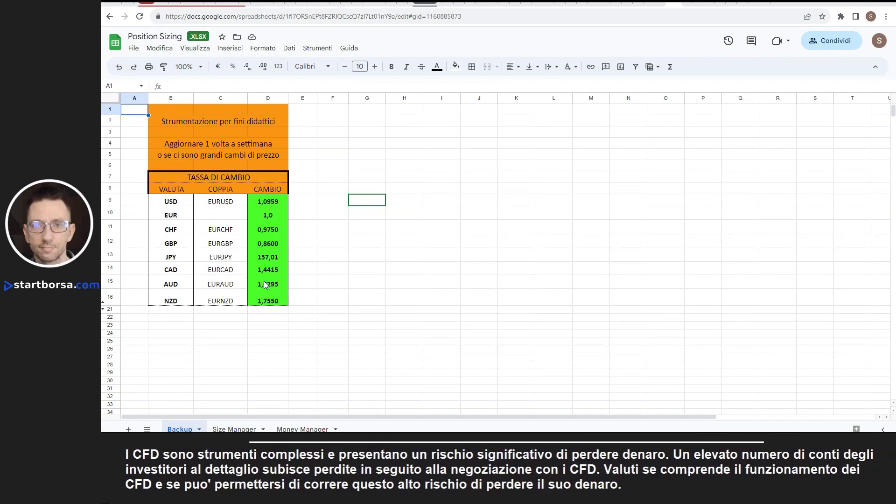
left_click(272, 205)
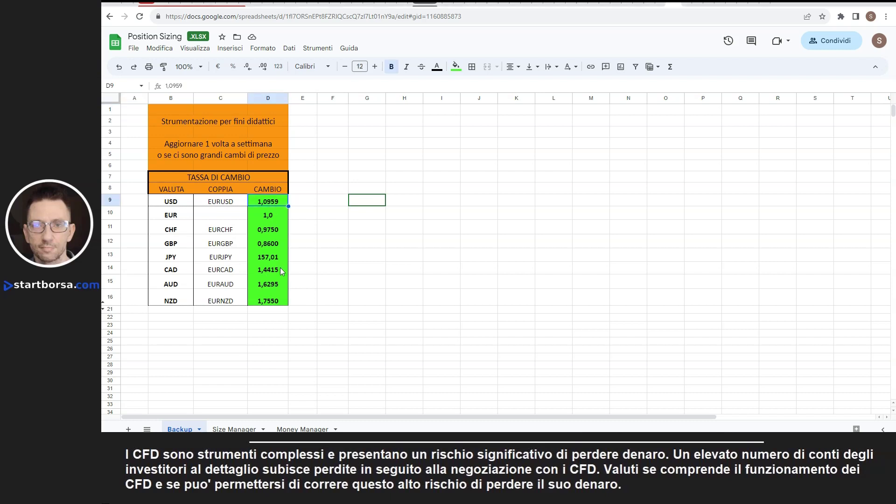
left_click(278, 243)
left_click(275, 229)
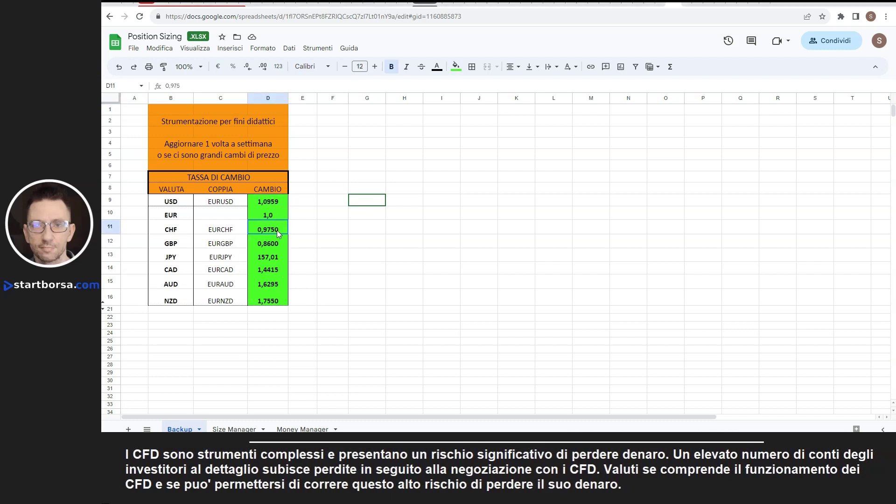
left_click(276, 256)
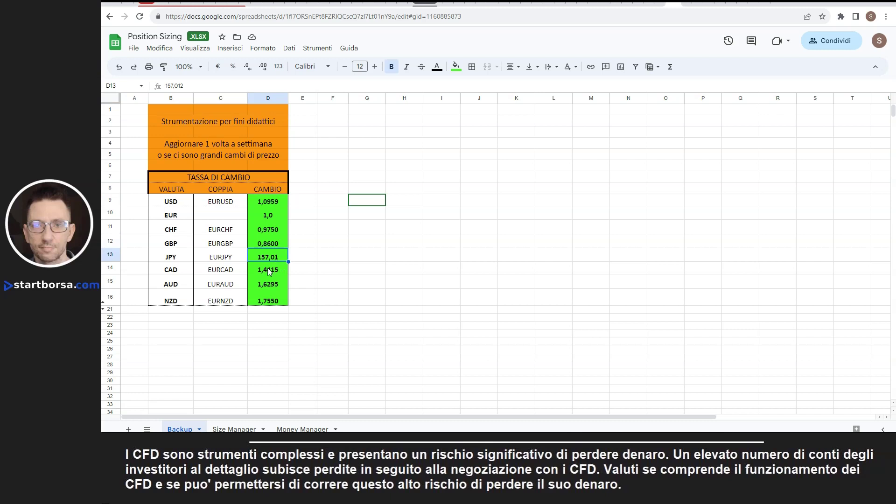
left_click(270, 272)
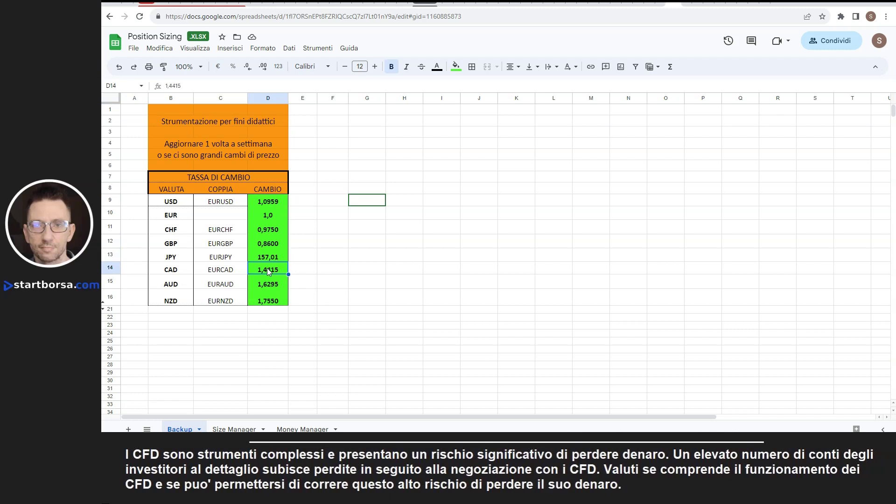
left_click(336, 285)
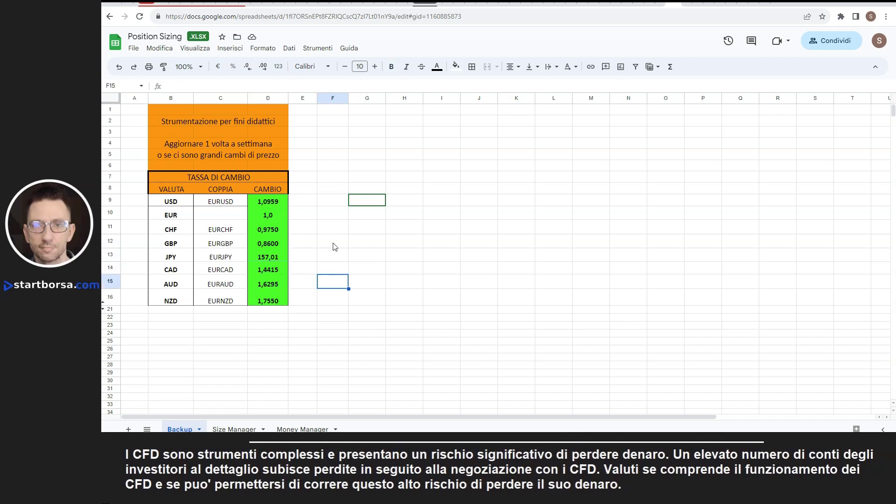
left_click(335, 245)
left_click(340, 288)
key("Right")
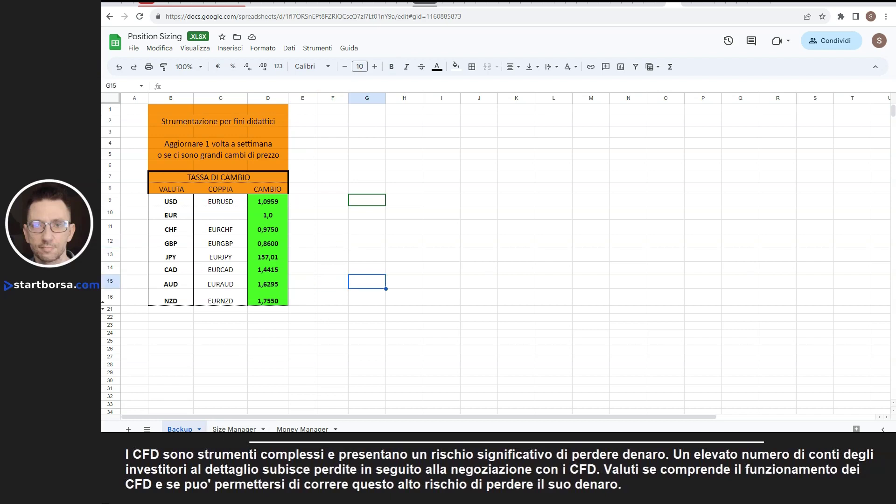
- Open the Size Manager sheet and examine the CROSS /EUR risk, entry, stop, pips and SIZE cells in C8:C13
left_click(231, 430)
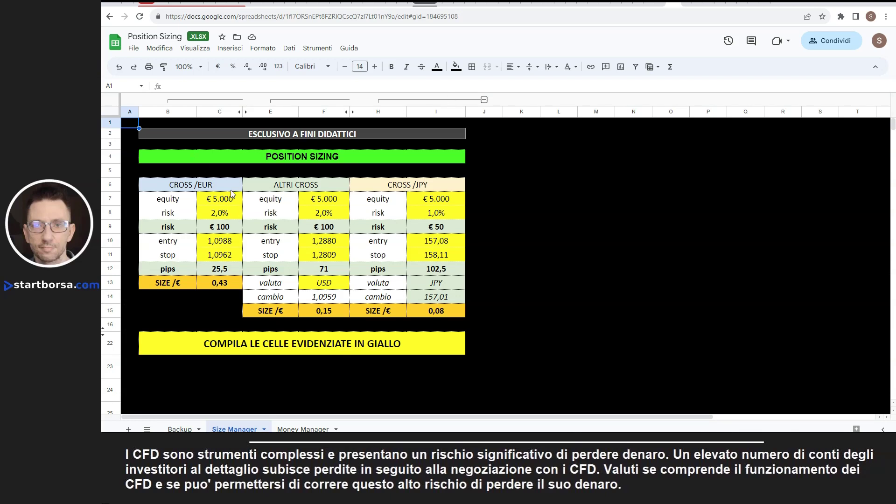
left_click(229, 212)
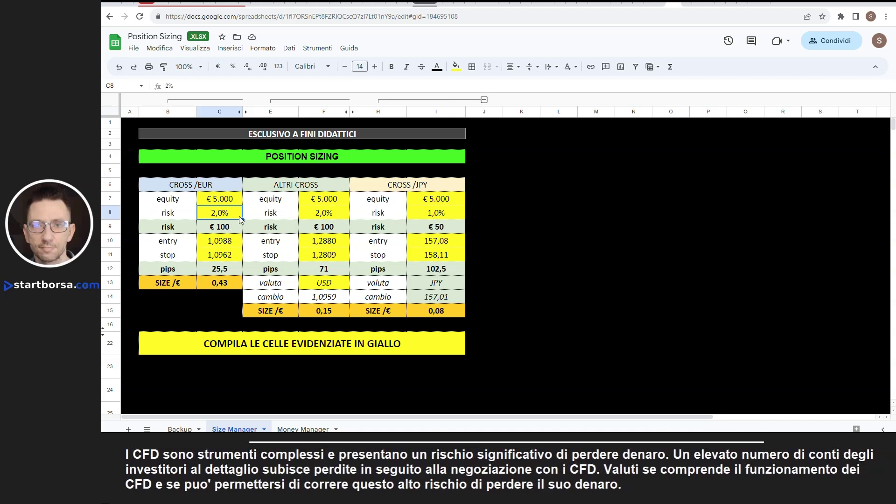
left_click(220, 230)
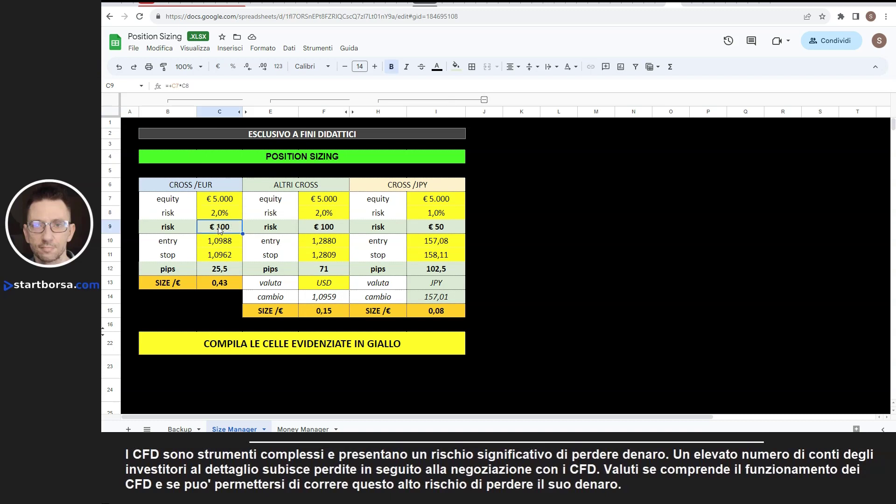
left_click(220, 245)
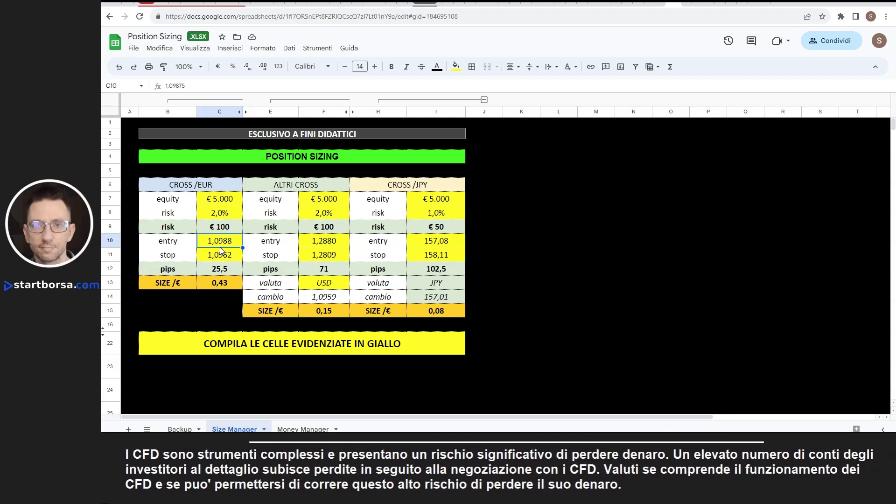
left_click(232, 257)
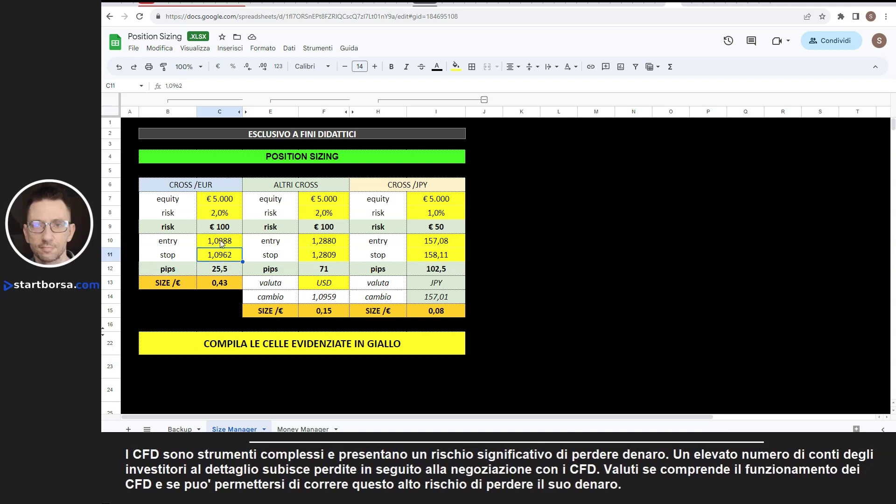
left_click(218, 245)
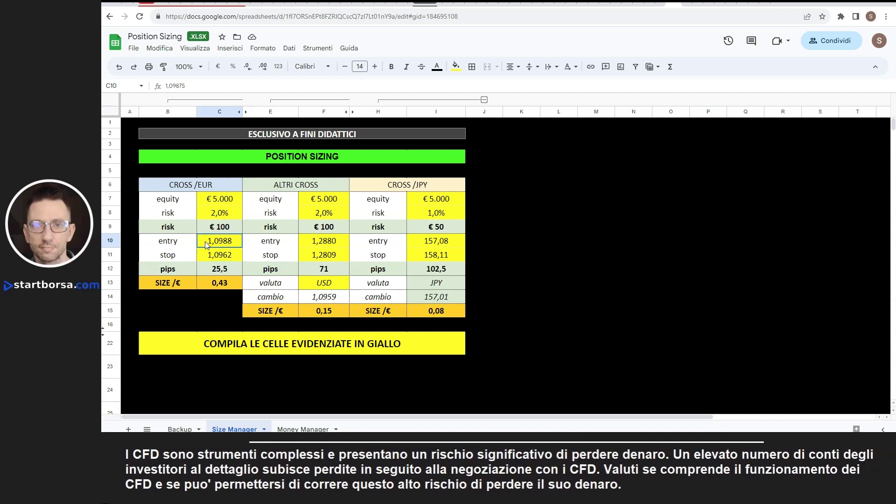
left_click(218, 260)
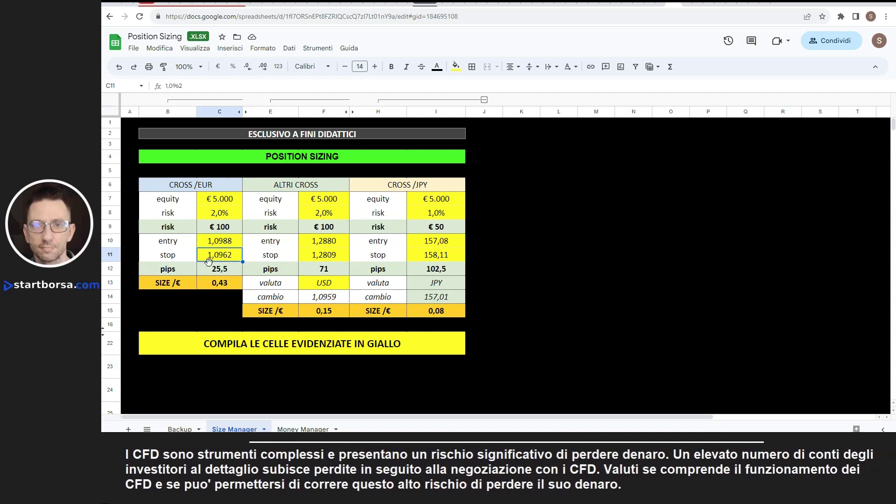
left_click(213, 273)
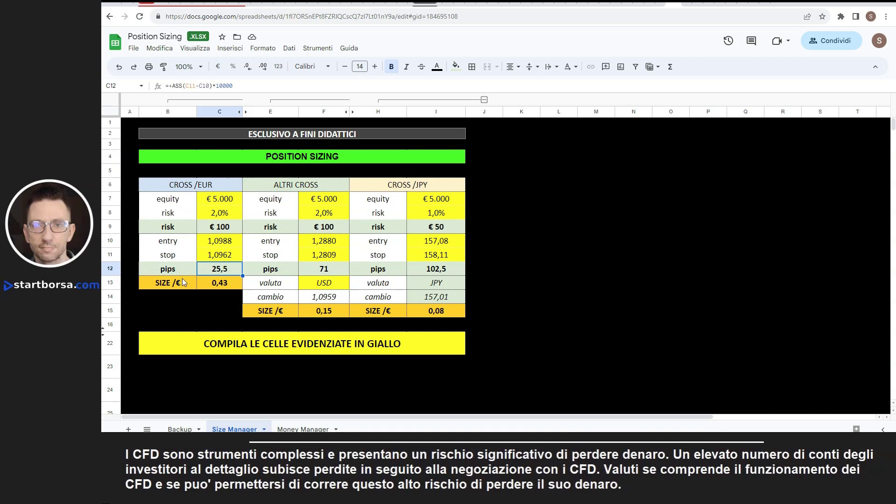
left_click(216, 291)
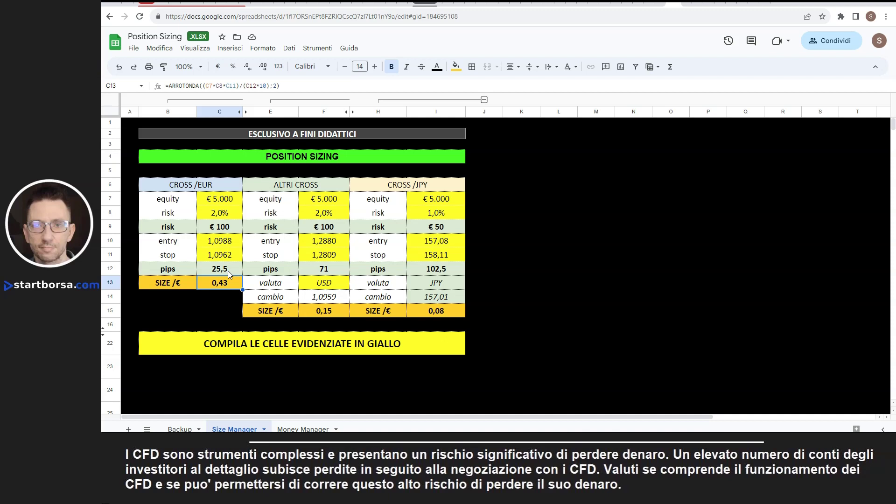
- Examine the ALTRI CROSS equity, valuta and cambio cells and trace the USD rate to the Backup sheet's CAMBIO column
left_click(324, 198)
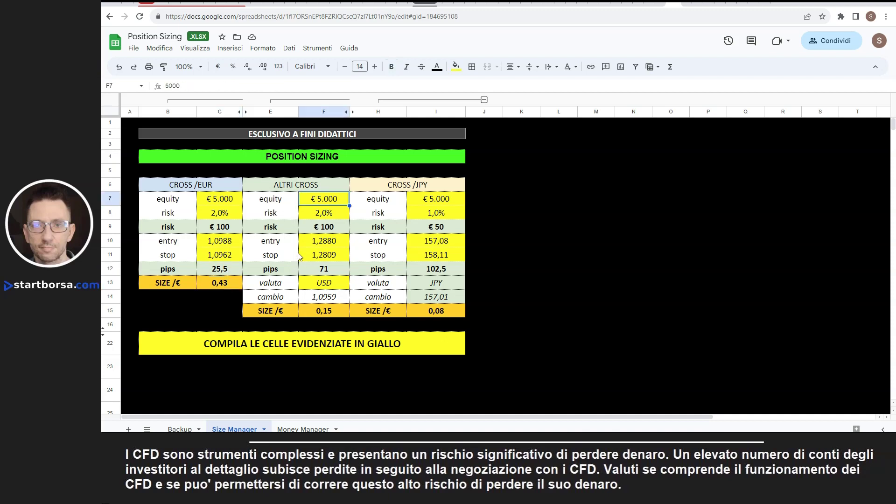
left_click(312, 283)
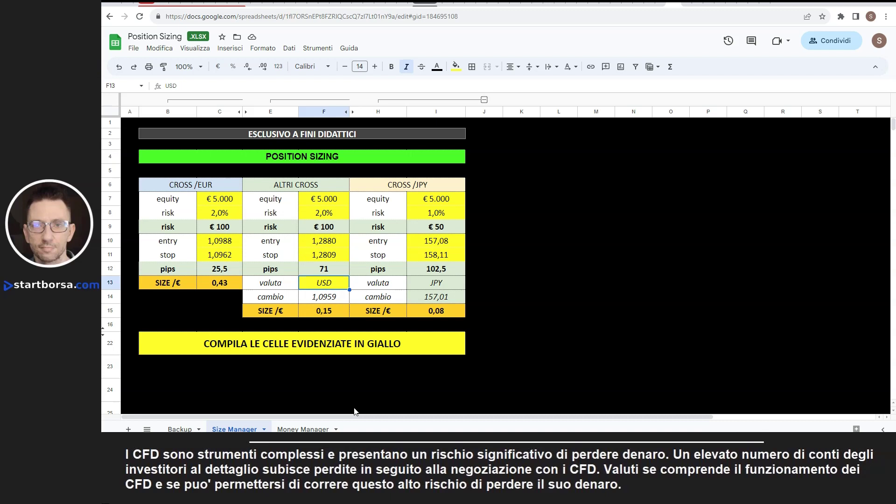
left_click(333, 301)
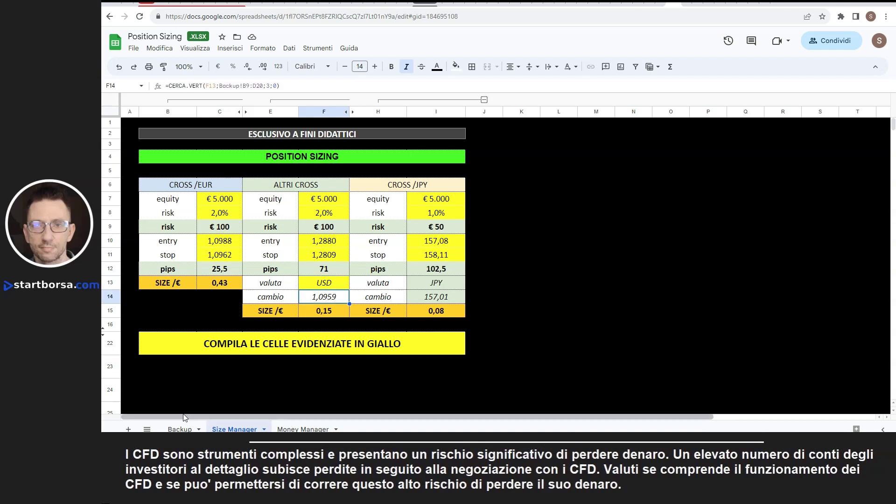
left_click(181, 429)
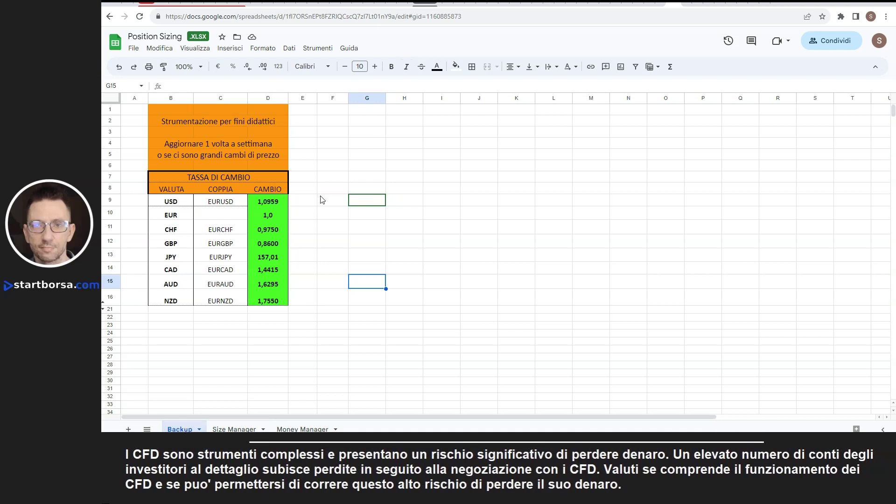
left_click(282, 204)
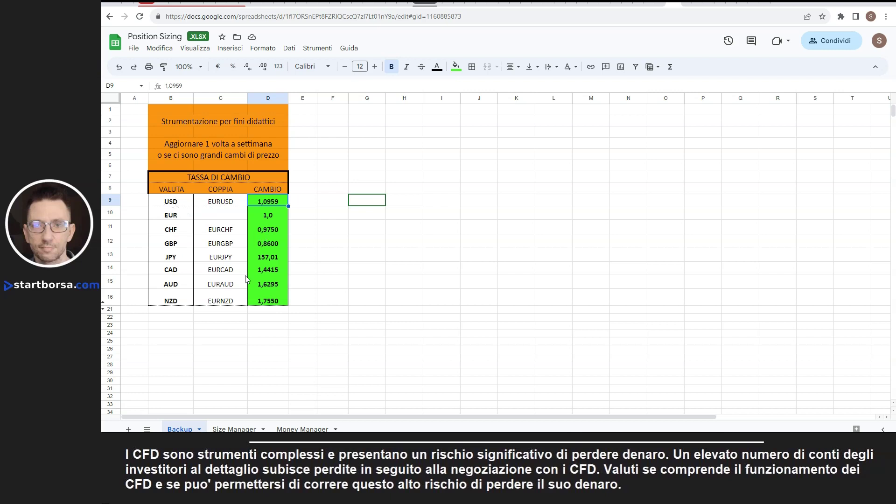
- Set the ALTRI CROSS valuta cell F13 on the Size Manager sheet to CHF
left_click(234, 429)
left_click(317, 287)
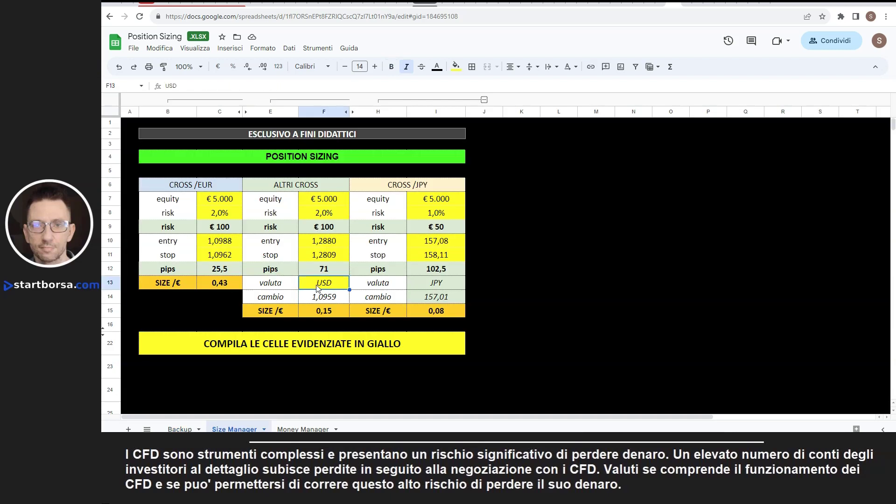
type("CHF")
key("Return")
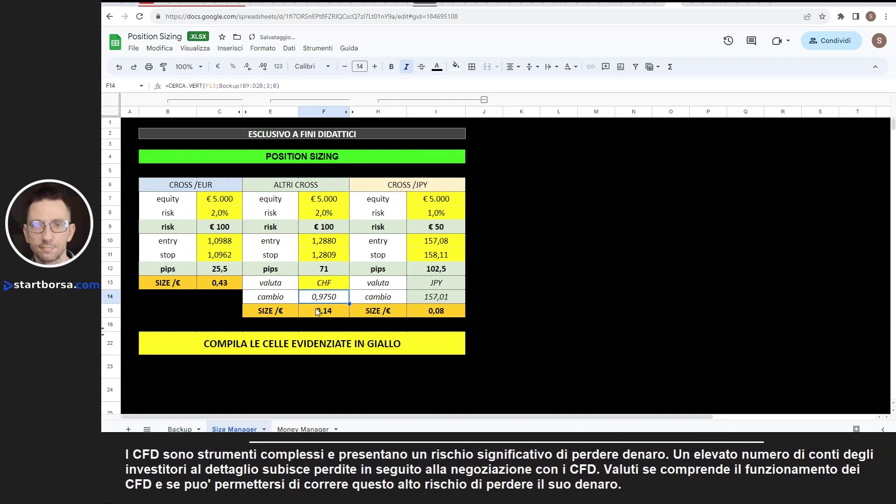
- Check the CHF rate on the Backup sheet, and inspect the ALTRI CROSS SIZE and pips formulas on Size Manager
left_click(173, 429)
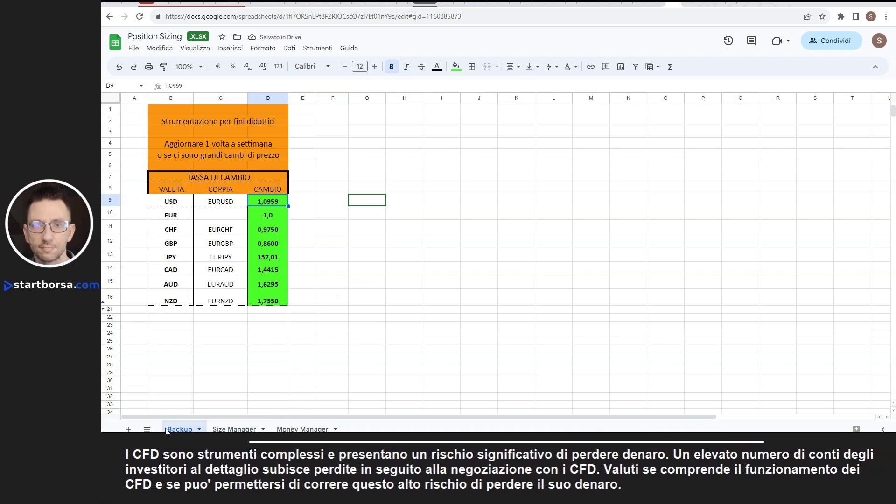
left_click(273, 231)
left_click(234, 429)
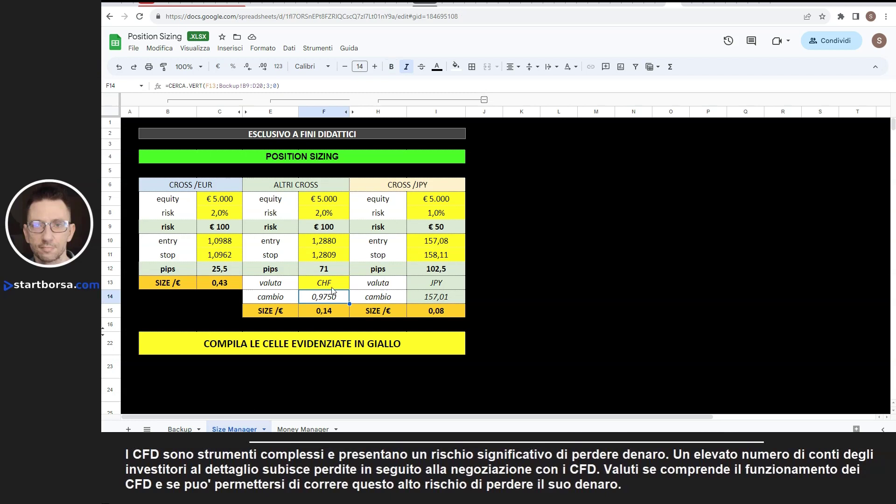
left_click(326, 315)
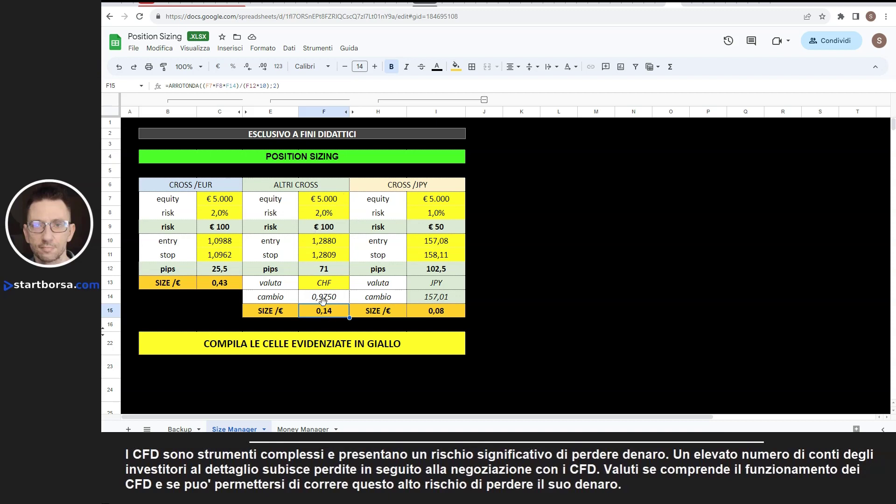
left_click(333, 270)
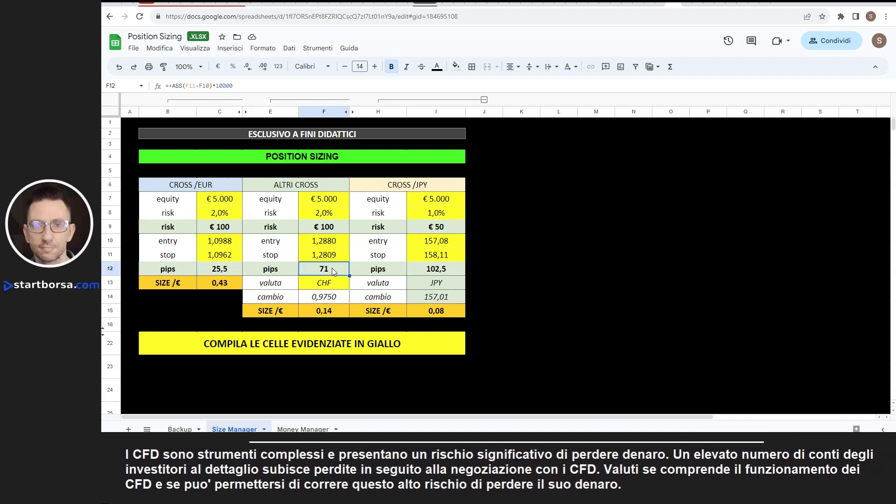
- Go through the CROSS /JPY equity, risk, pips, cambio and SIZE cells in column I and their formulas
left_click(447, 200)
left_click(439, 215)
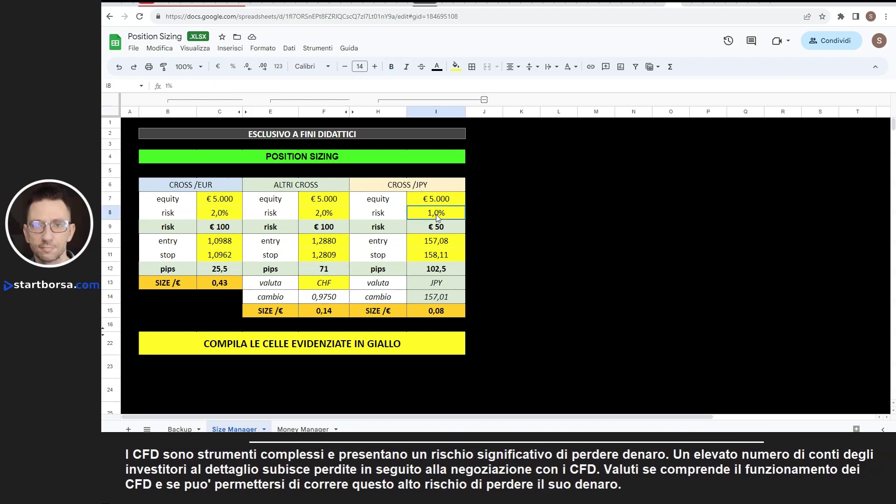
left_click(427, 271)
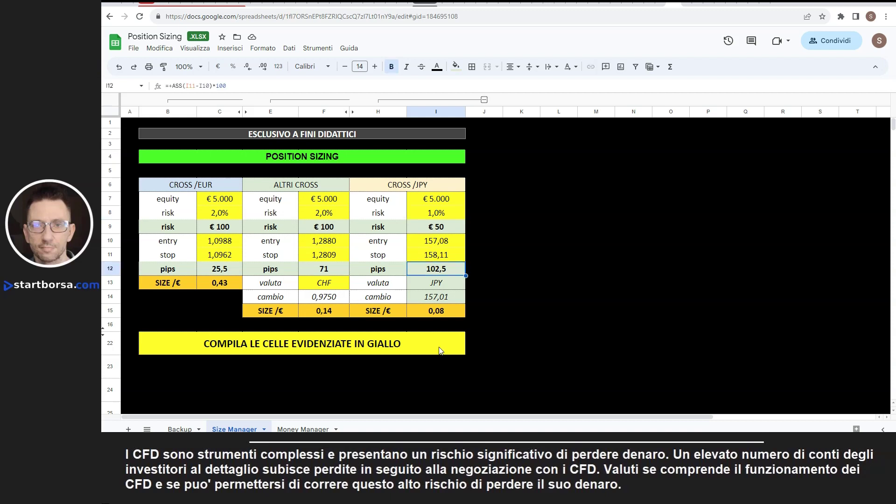
left_click(447, 302)
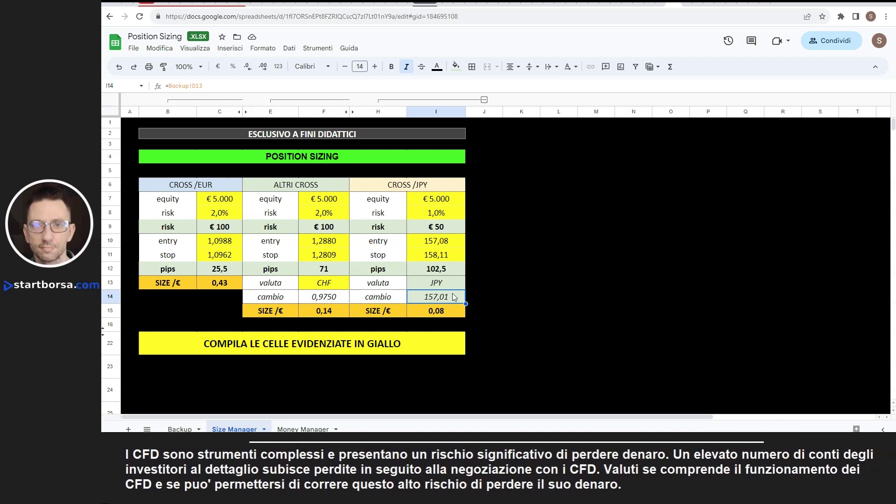
left_click(430, 317)
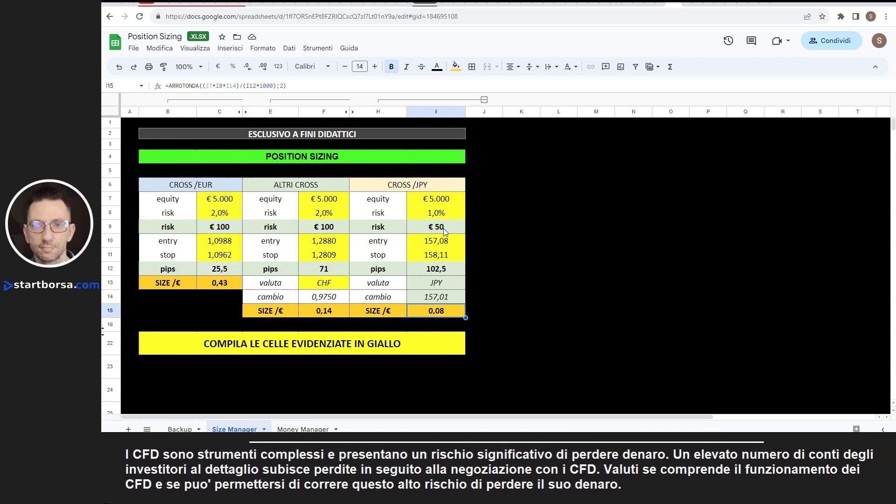
left_click(439, 273)
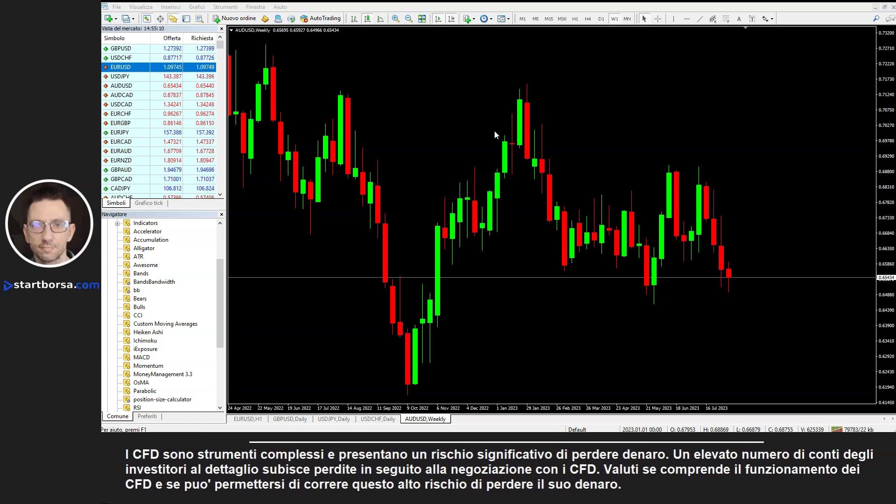
- Switch to MetaTrader 4, show the terminal, and search its Market for "position size calculator"
left_click(187, 20)
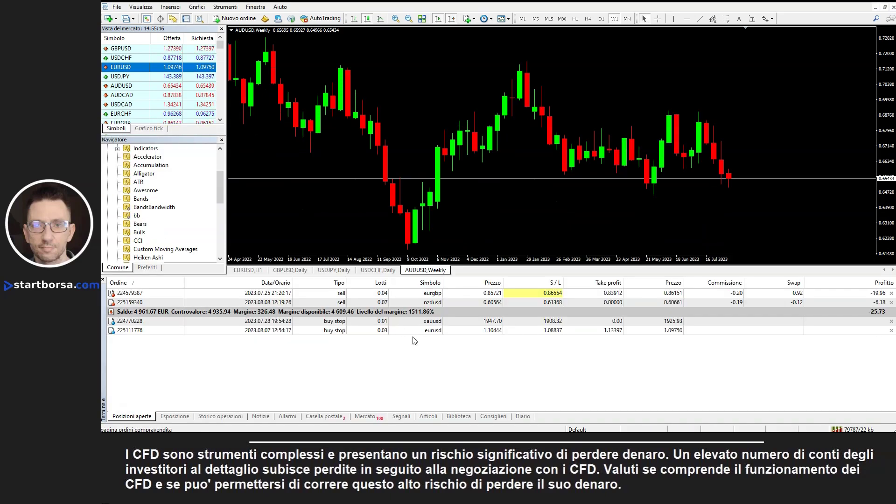
left_click(366, 417)
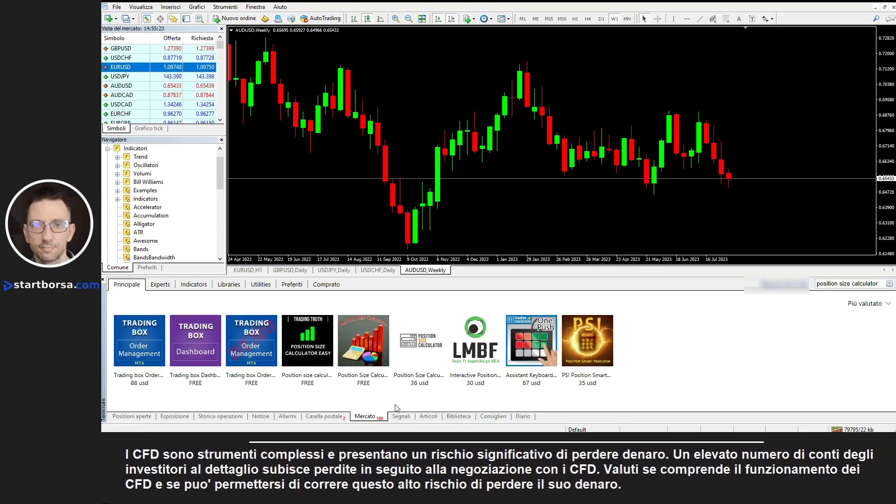
left_click(880, 286)
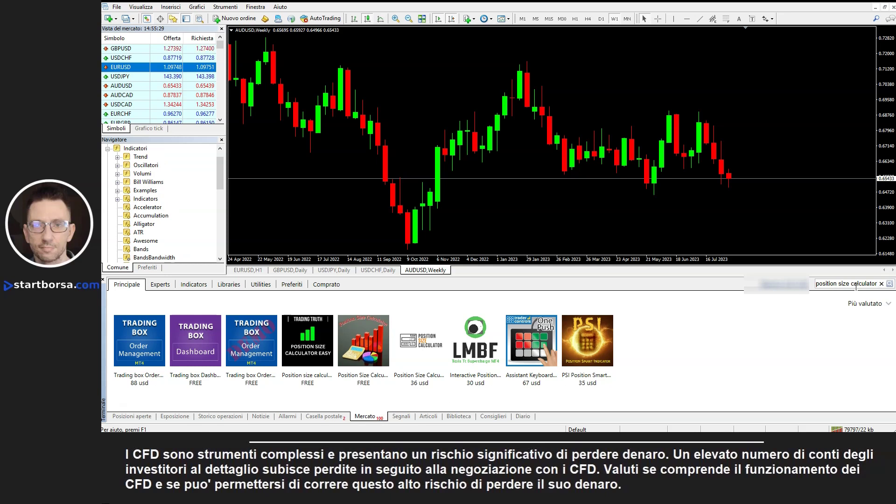
left_click(890, 285)
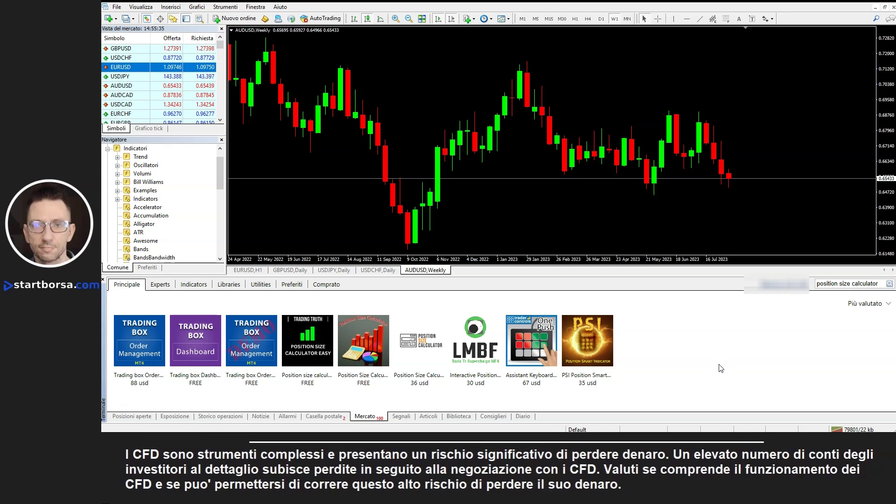
- Open the Position Size Calculator free product page, review its description and input parameters, and download the tool
left_click(362, 344)
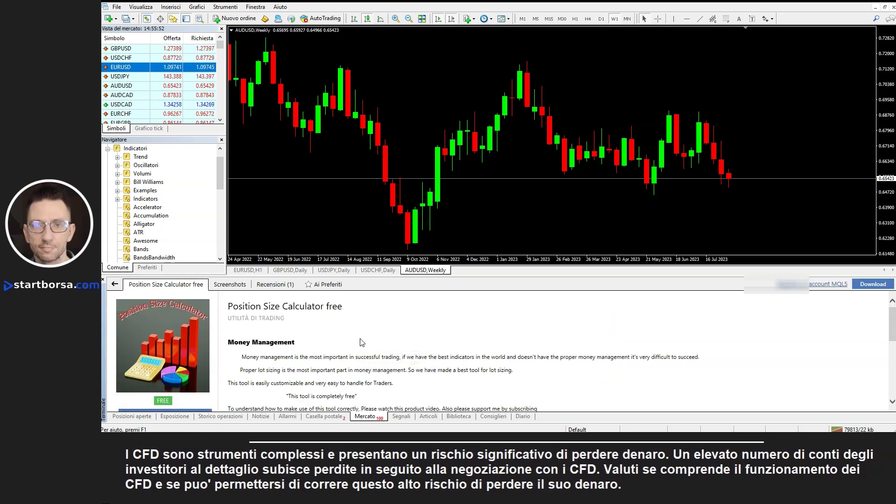
scroll(214, 262, "down", 3)
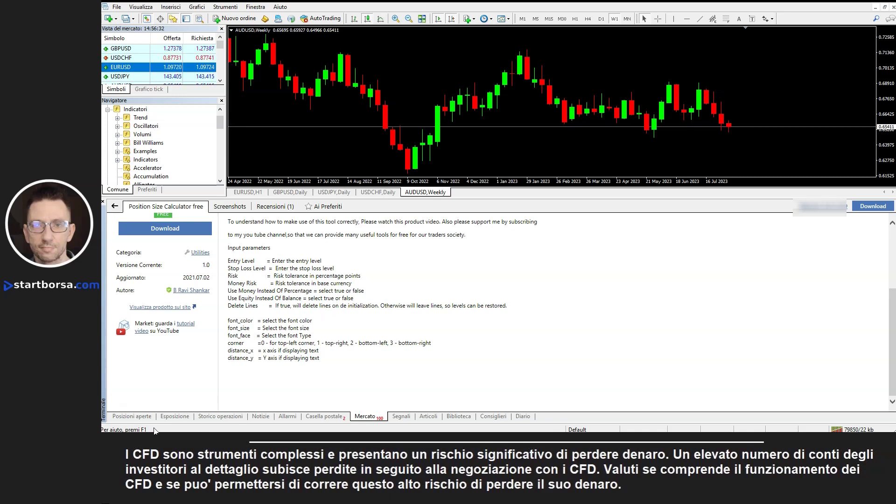
left_click(142, 417)
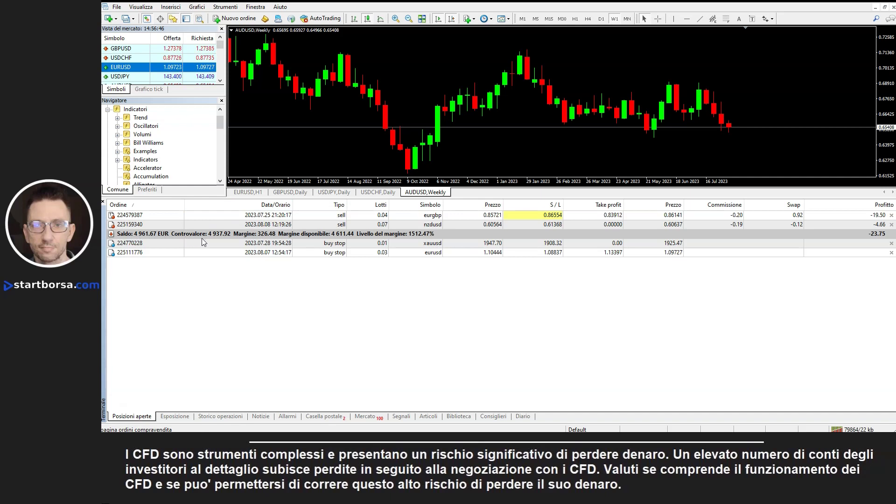
left_click(365, 417)
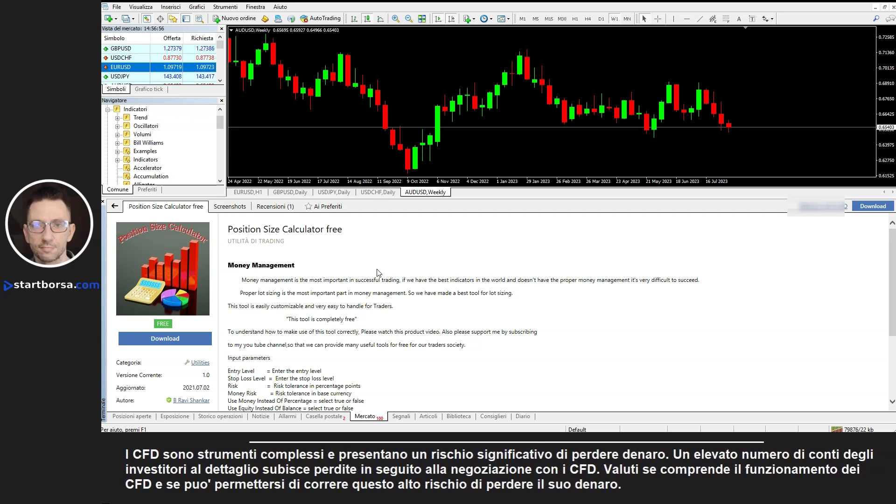
left_click(187, 344)
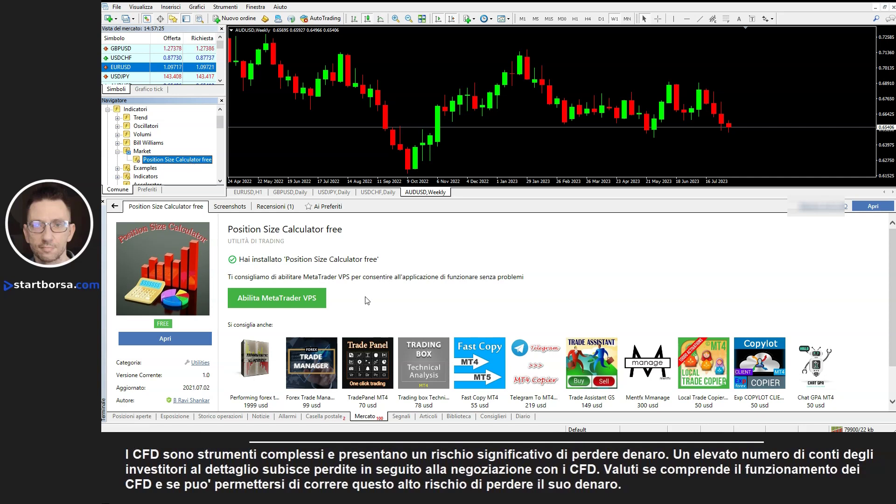
- Enlarge the AUDUSD Weekly chart area and open the settings of the installed Position Size Calculator free indicator
left_click(114, 206)
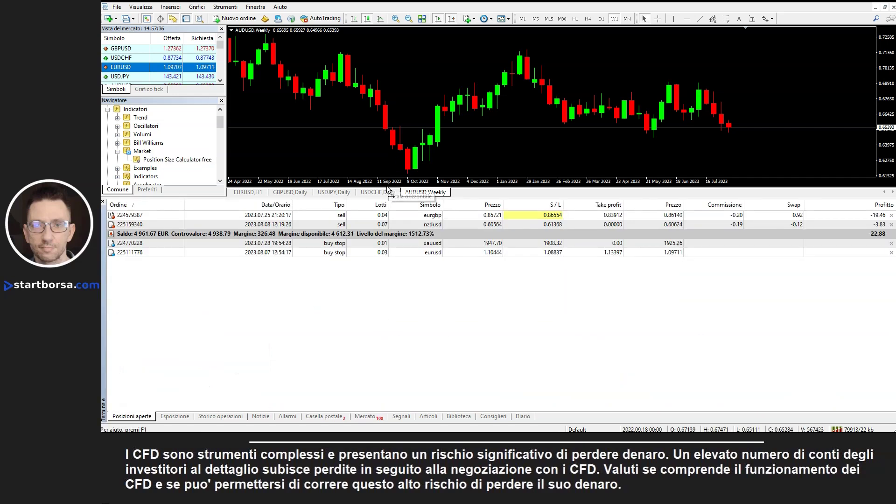
left_click_drag(428, 200, 477, 334)
left_click(210, 228)
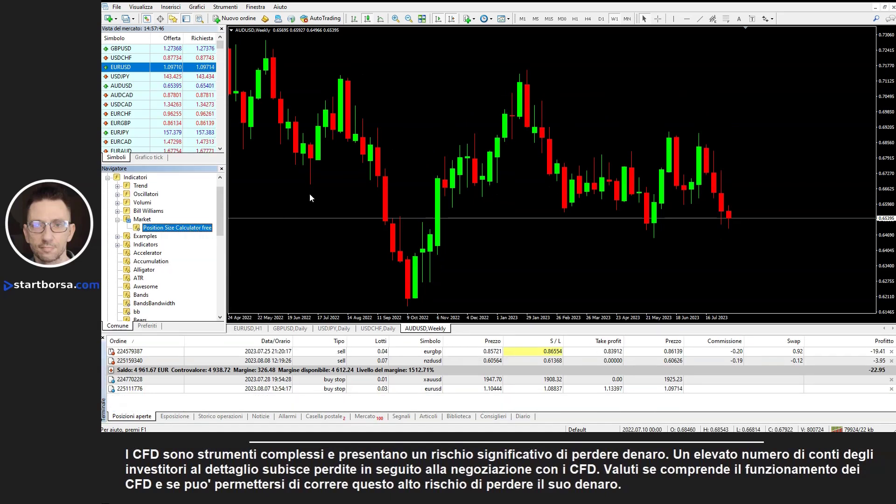
- Review the indicator's common permissions and input values, including percentage risk tolerance, line deletion and display options
left_click(310, 116)
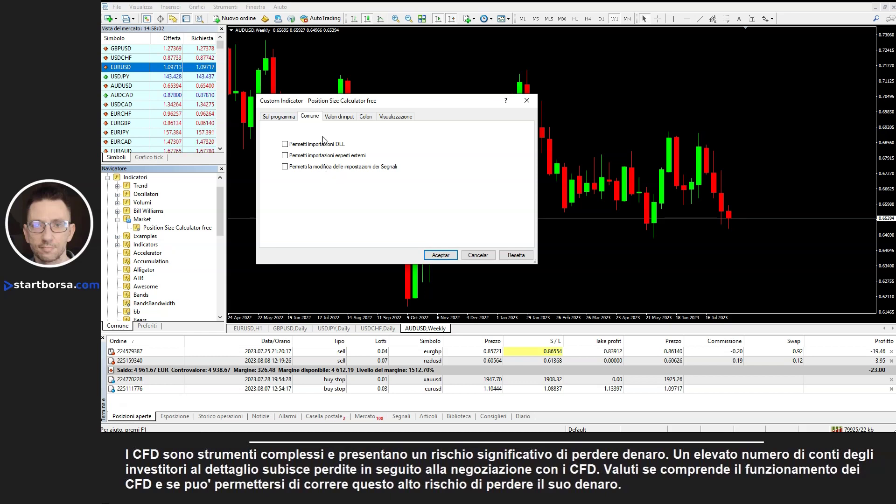
left_click(338, 119)
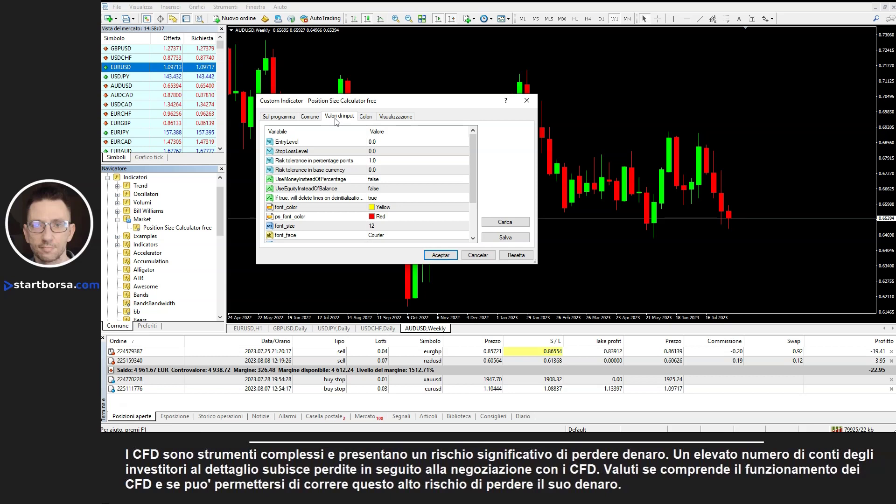
mouse_move(471, 153)
left_mouse_down()
mouse_move(472, 172)
mouse_move(473, 159)
left_mouse_up()
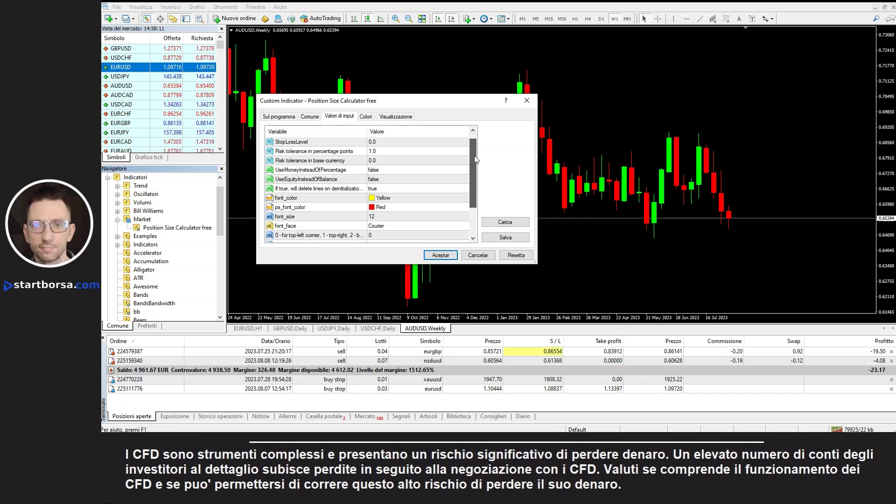
left_click(381, 152)
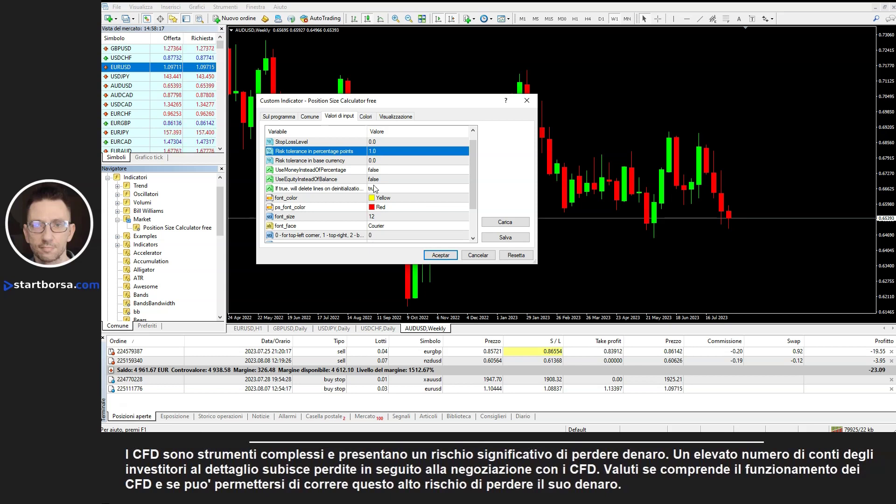
left_click(332, 189)
left_click_drag(475, 158, 470, 194)
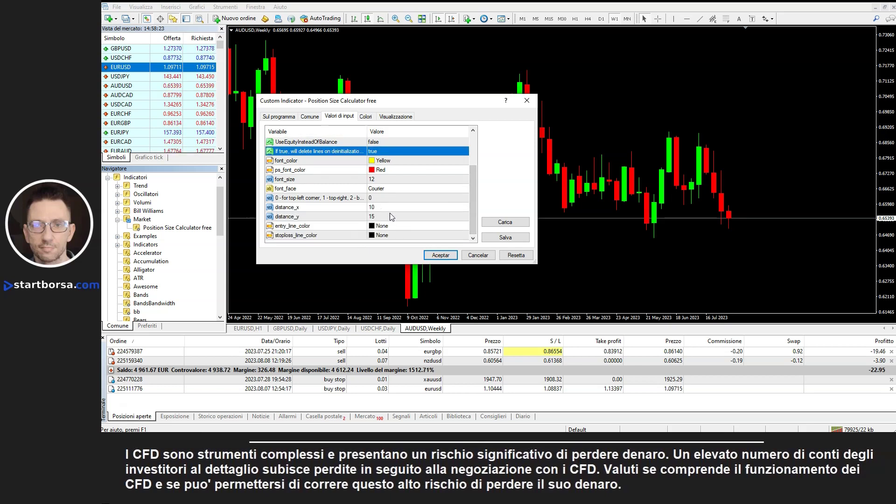
- Set the indicator's entry_line_color to Aqua
left_click(401, 227)
left_click(400, 226)
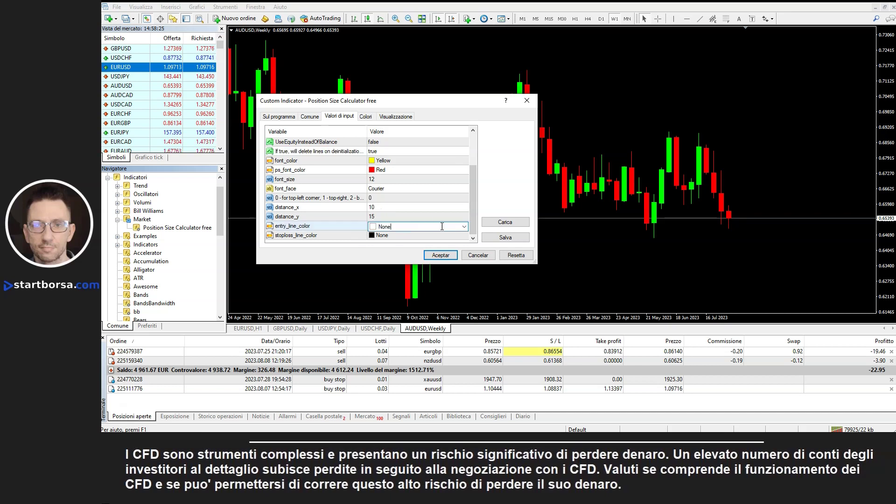
left_click(465, 227)
left_click(455, 299)
- Set the indicator's stoploss_line_color to Red and apply Position Size Calculator free to the AUDUSD Weekly chart
left_click(462, 236)
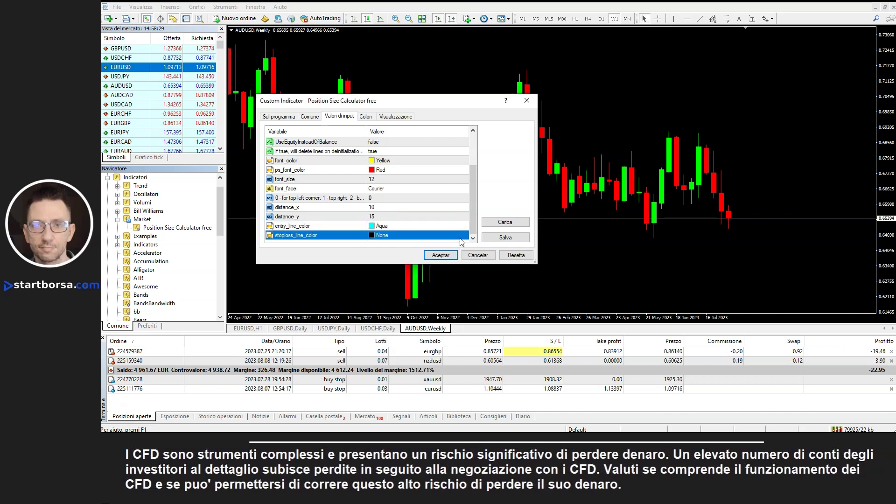
left_click(464, 239)
left_click(465, 238)
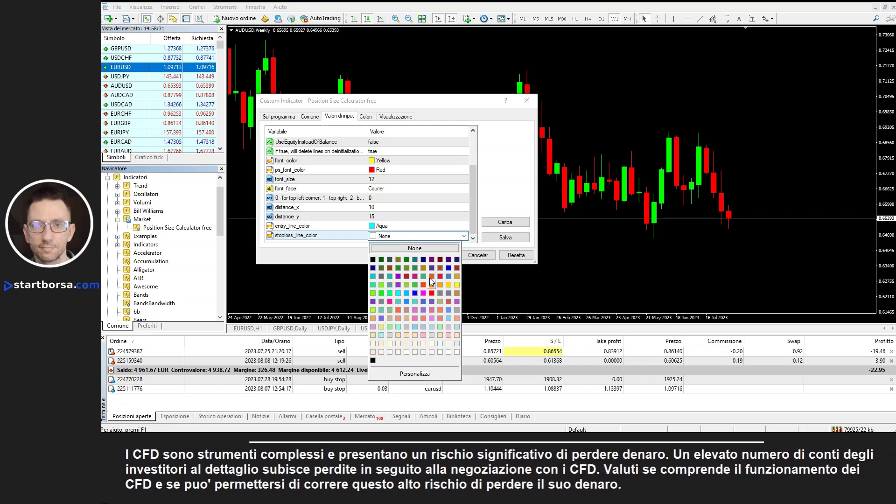
left_click(432, 290)
key("Return")
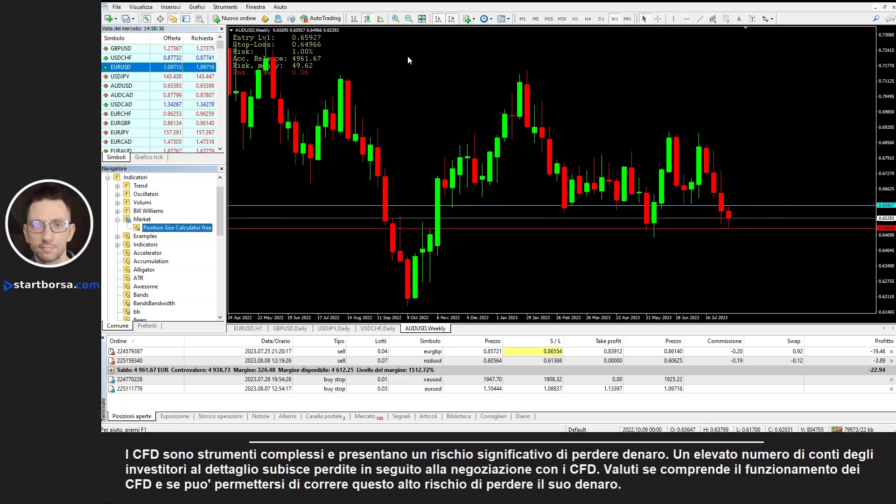
- Zoom in on the latest weekly candles and start a Buy Stop order for 0.06 lots near the AUDUSD entry line
left_click(395, 18)
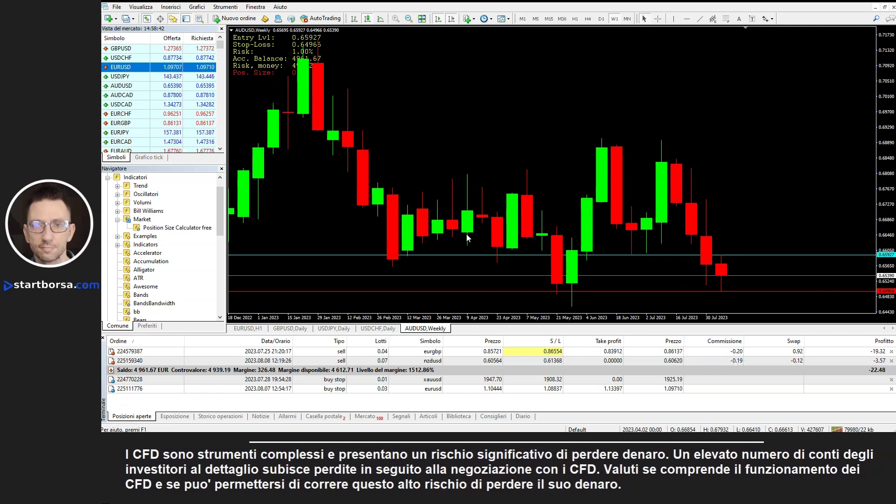
scroll(449, 165, "up", 4)
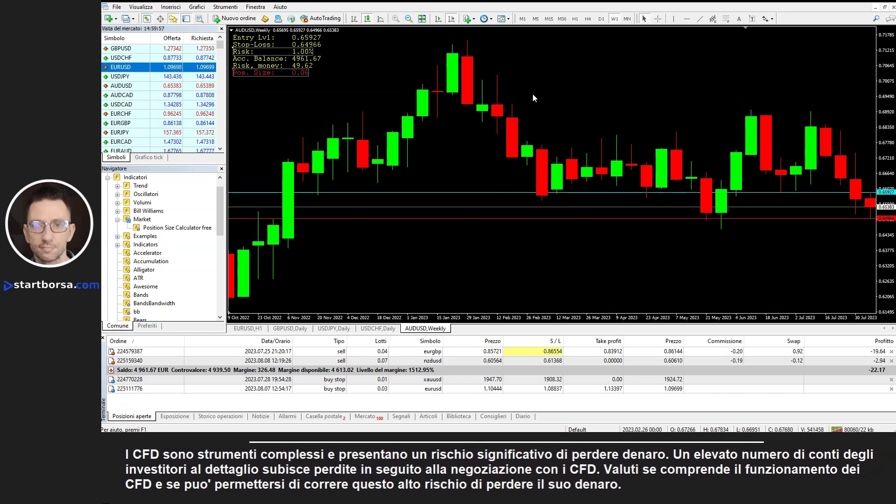
left_click_drag(589, 96, 494, 99)
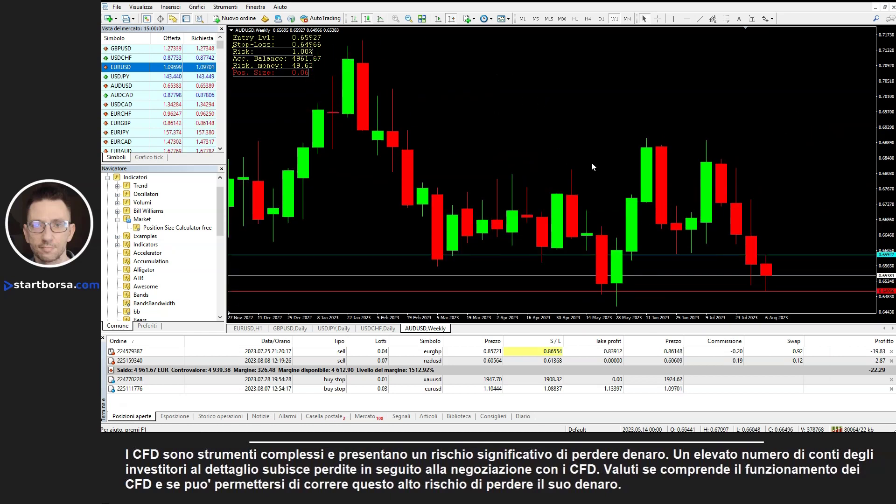
right_click(779, 258)
mouse_move(814, 54)
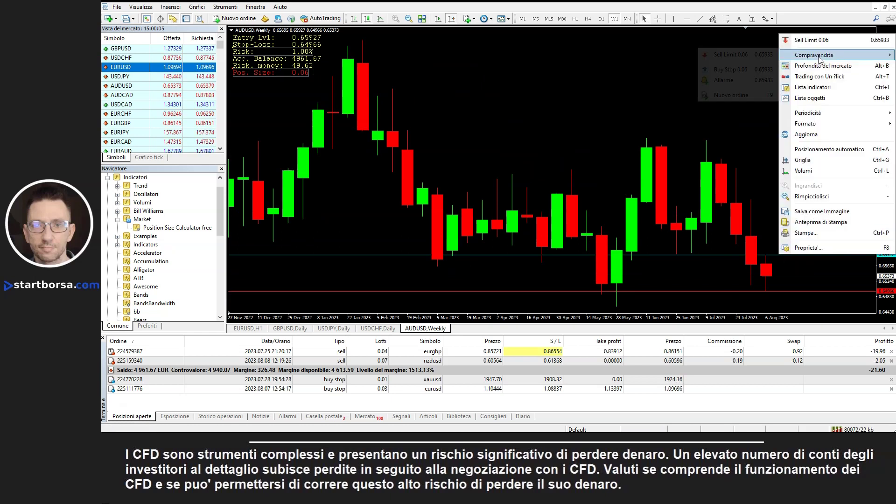
left_click(737, 69)
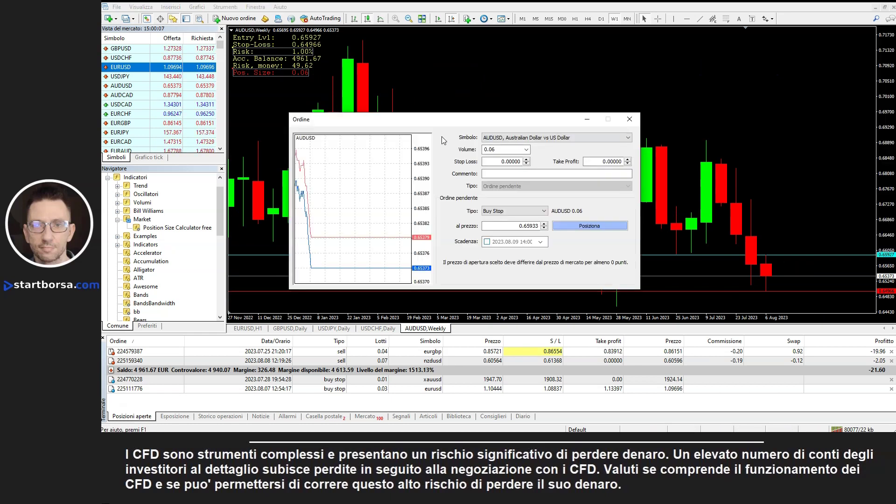
- Set the pending order's entry price to 0.65927 and its stop loss to 0.64966
key("Tab")
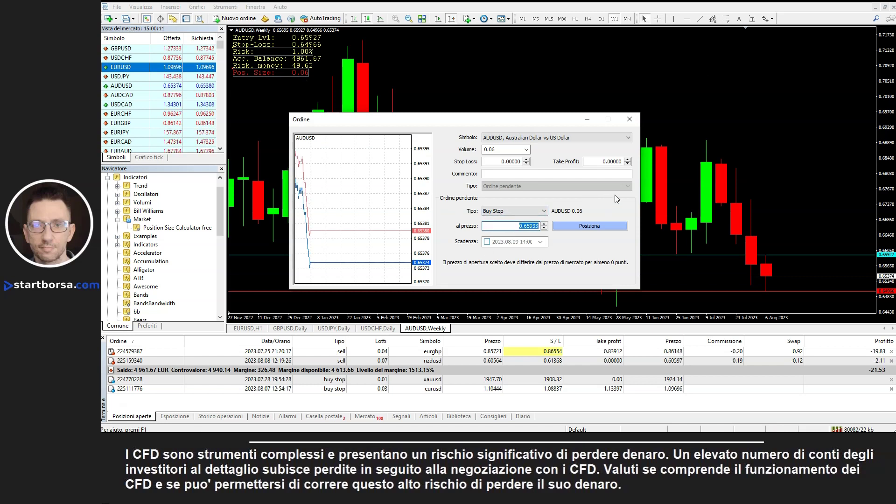
type("0.65593")
key("Delete")
key("Delete")
key("Delete")
type("925")
key("BackSpace")
type("7")
left_click(506, 161)
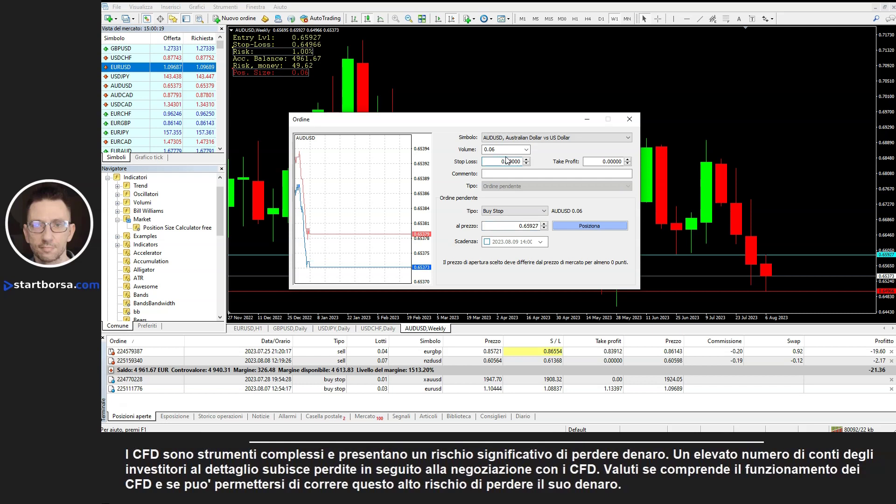
type("966")
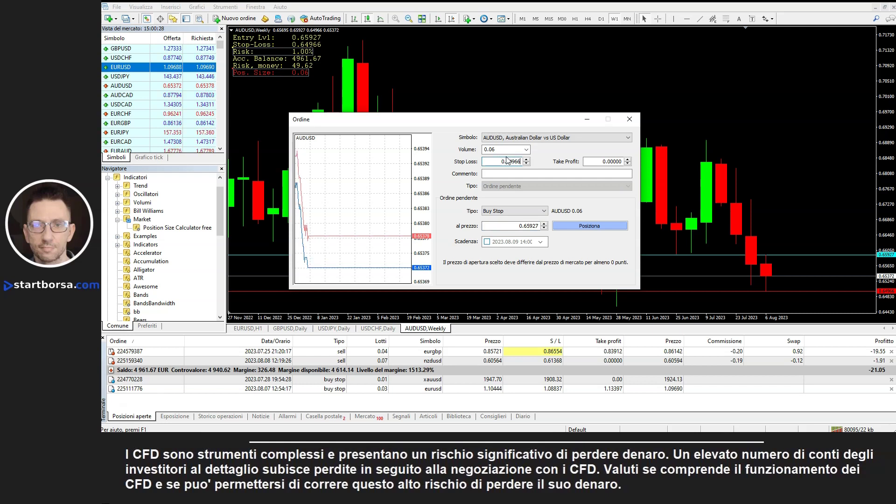
- Add the comment PROVA to the pending AUDUSD Buy Stop order and place it
left_click(504, 174)
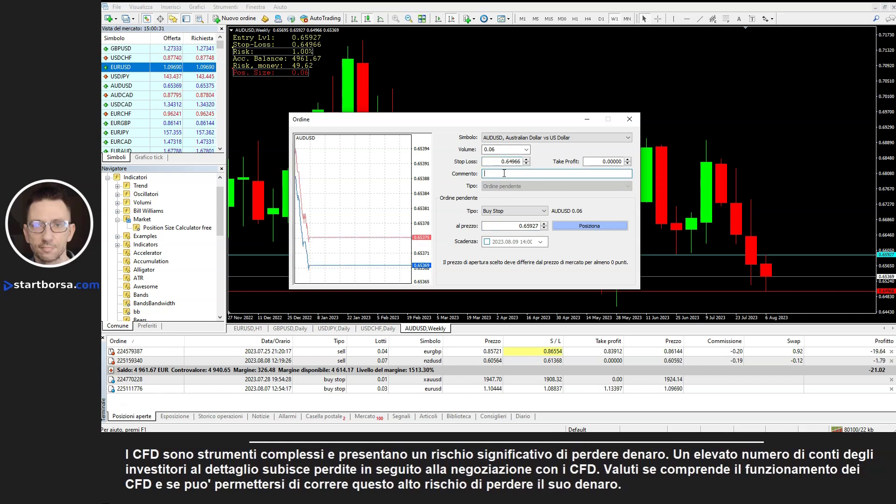
type("PROVA")
left_click_drag(498, 118, 457, 106)
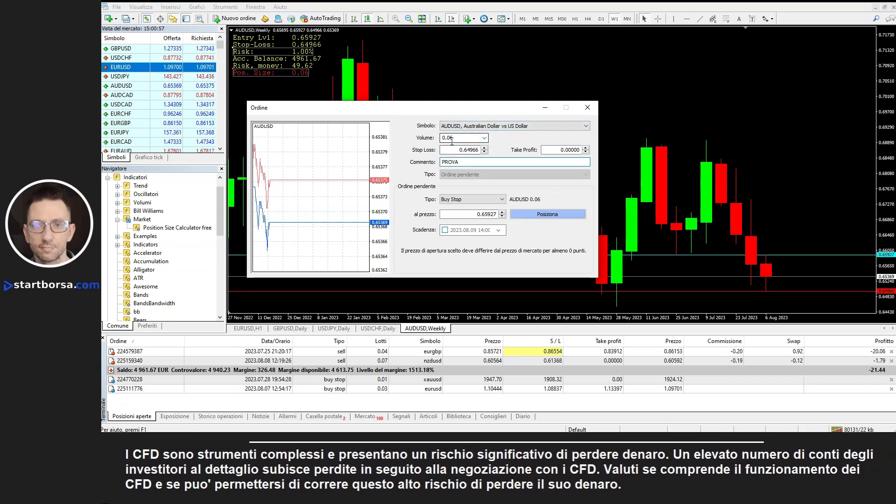
left_click(568, 216)
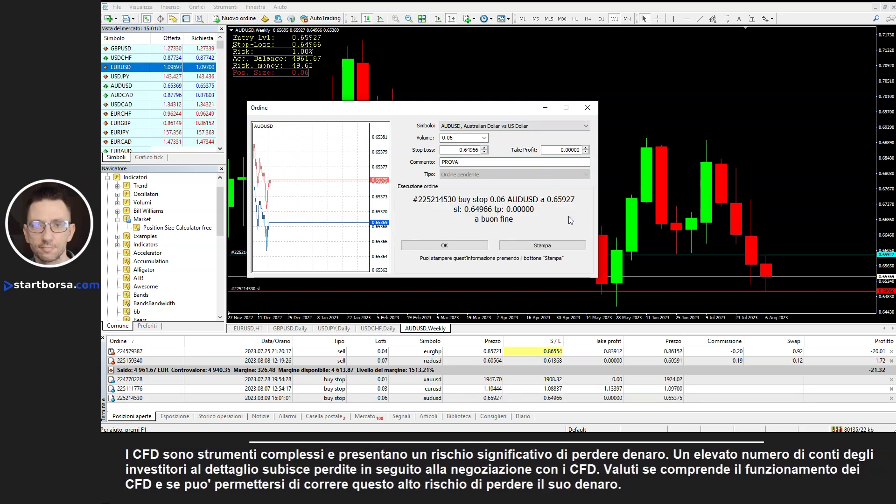
left_click(474, 246)
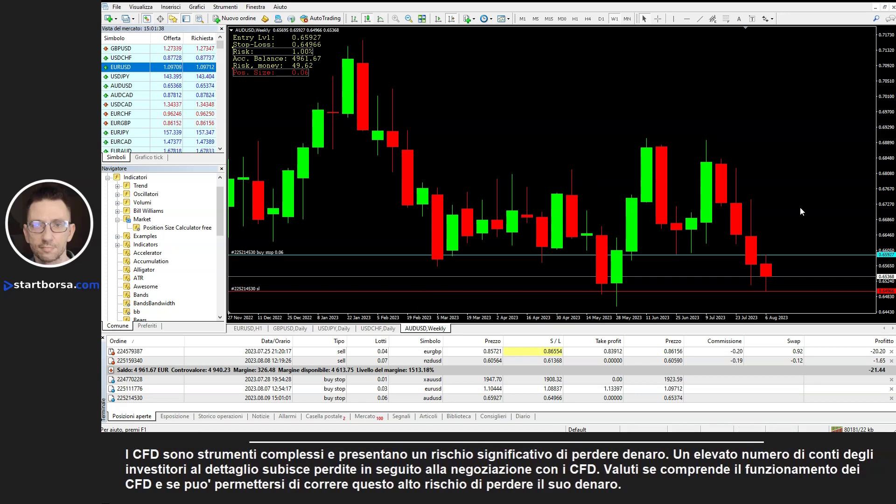
- Draw a Fibonacci retracement beside the latest candle, from the entry line down to about 0.65025 near the stop-loss line
key("minus")
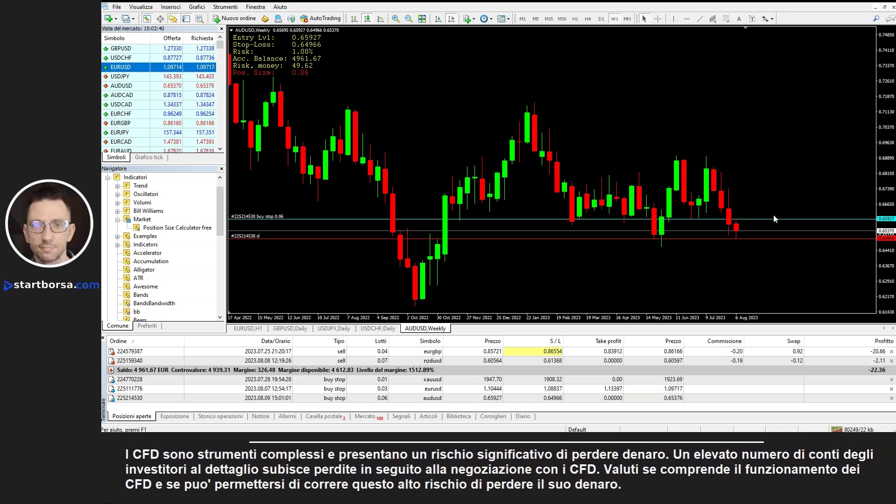
key("plus")
left_click_drag(615, 76, 375, 193)
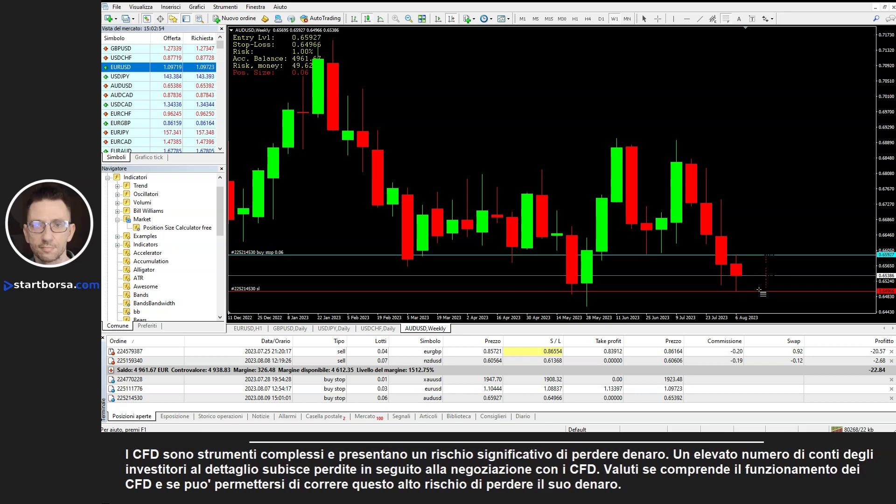
left_click_drag(767, 281, 767, 287)
left_click(450, 181)
left_click(476, 236)
left_click(545, 352)
left_click(542, 257)
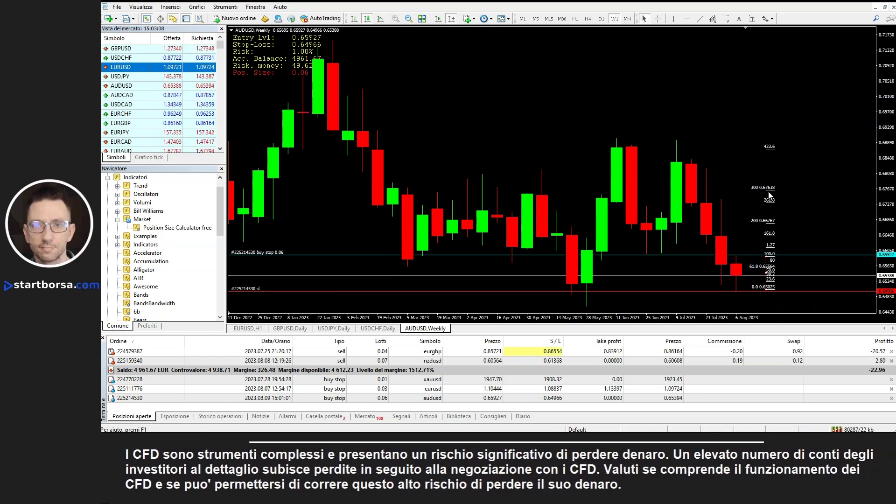
- Modify the pending AUDUSD Buy Stop order to add a take profit at 0.67638, the Fibonacci 300 level
left_click(613, 398)
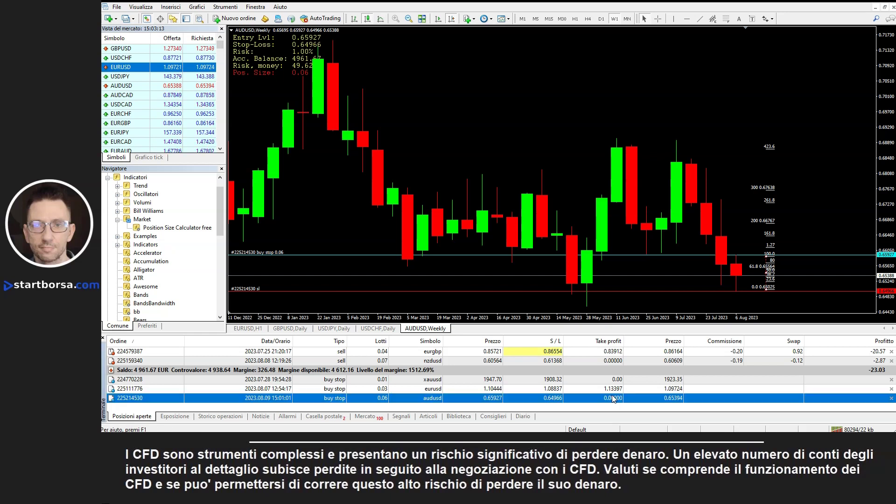
double_click(613, 398)
double_click(549, 207)
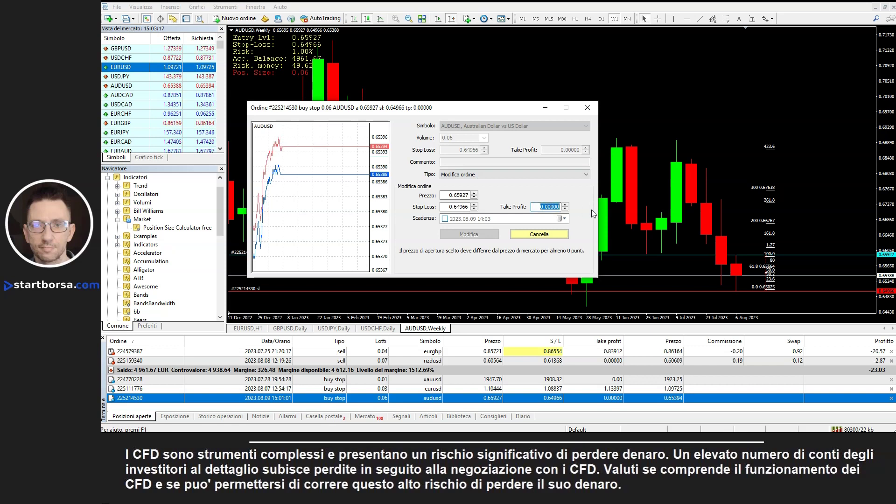
type("0.67")
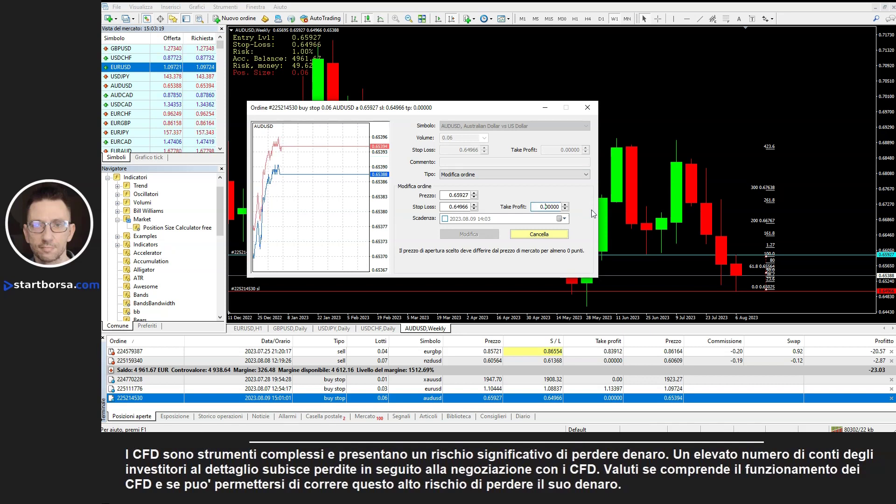
type("63")
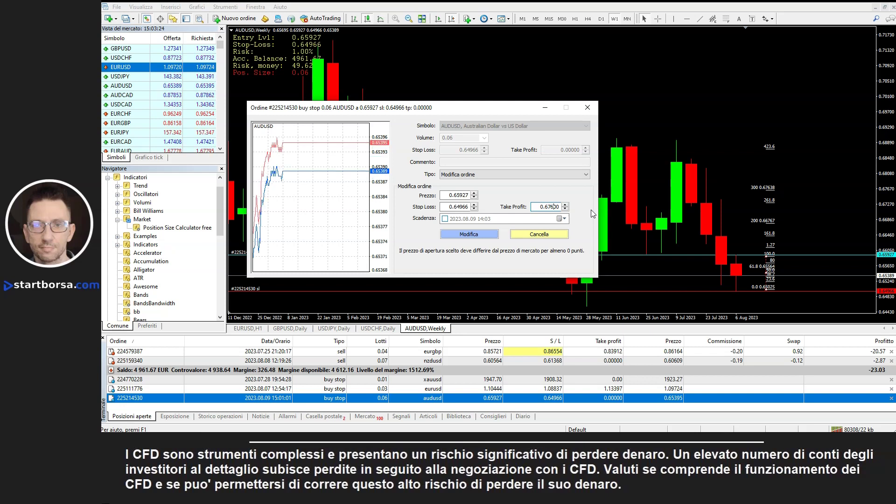
type("8")
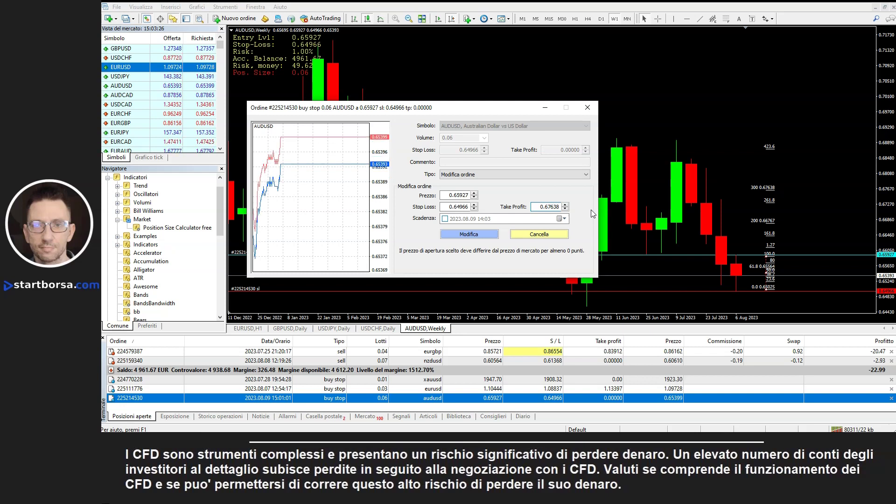
left_click(476, 233)
left_click(473, 245)
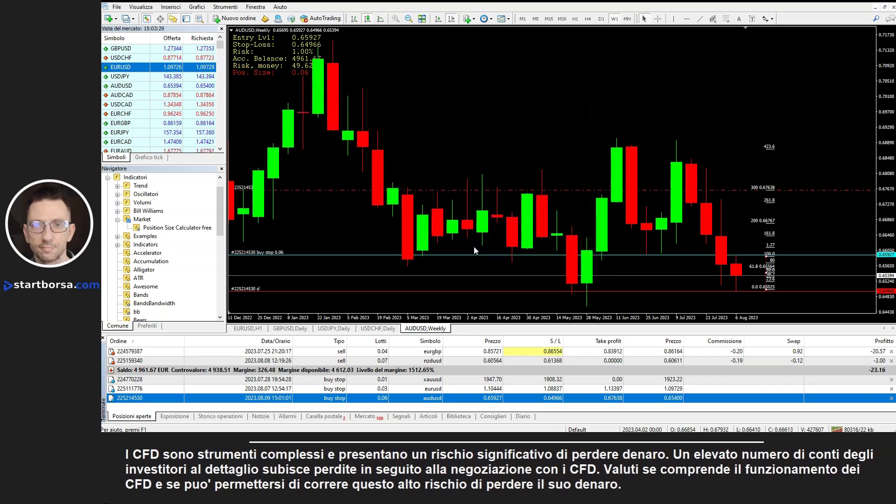
left_click(372, 332)
left_click(299, 329)
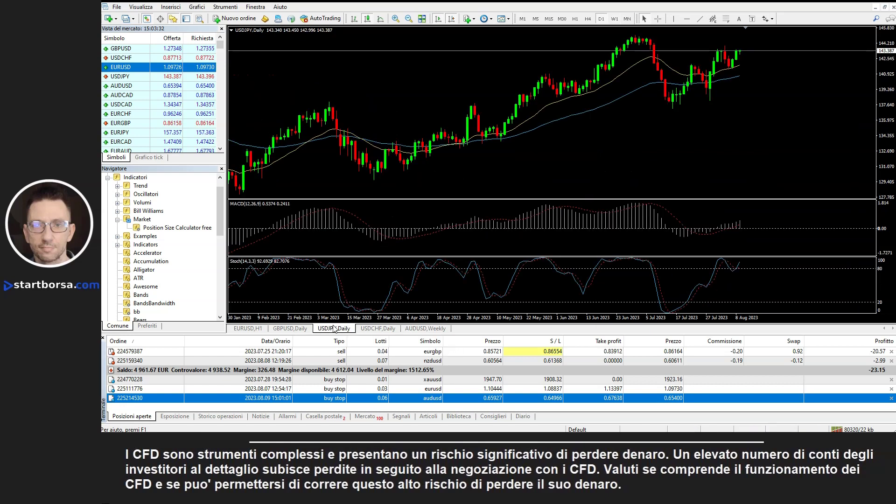
left_click(426, 328)
- Add the MoneyManagement 3.3 indicator to the AUDUSD Weekly chart with light blue text inside its table
scroll(225, 238, "down", 4)
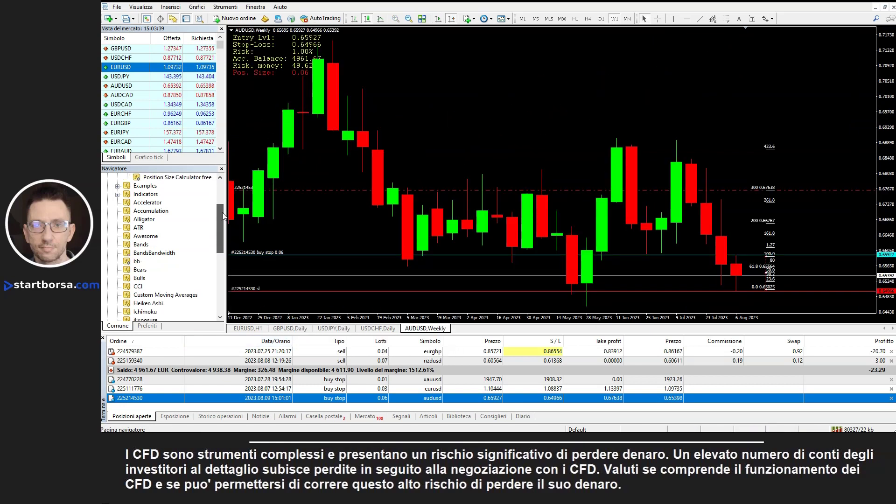
double_click(174, 287)
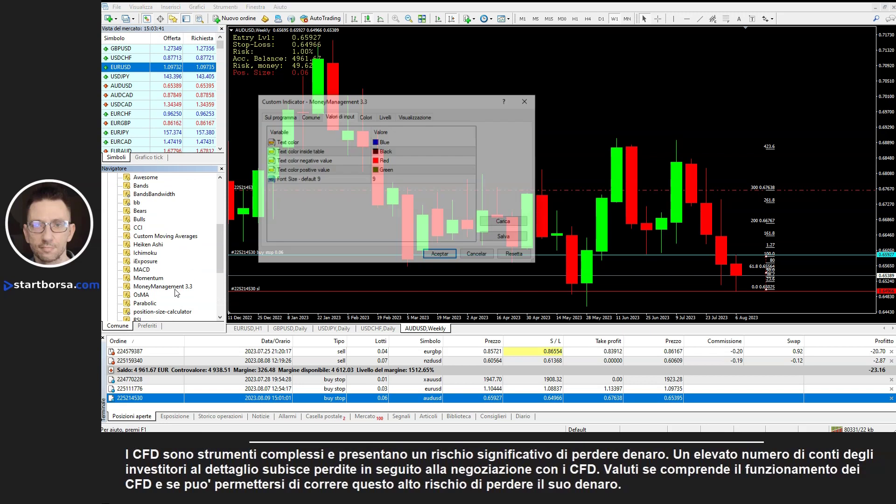
left_click(411, 152)
left_click(473, 151)
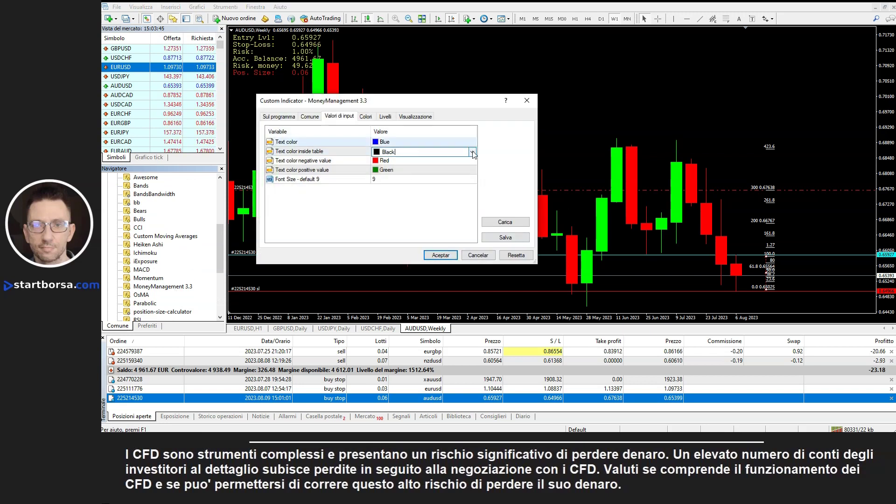
left_click(413, 207)
left_click(444, 259)
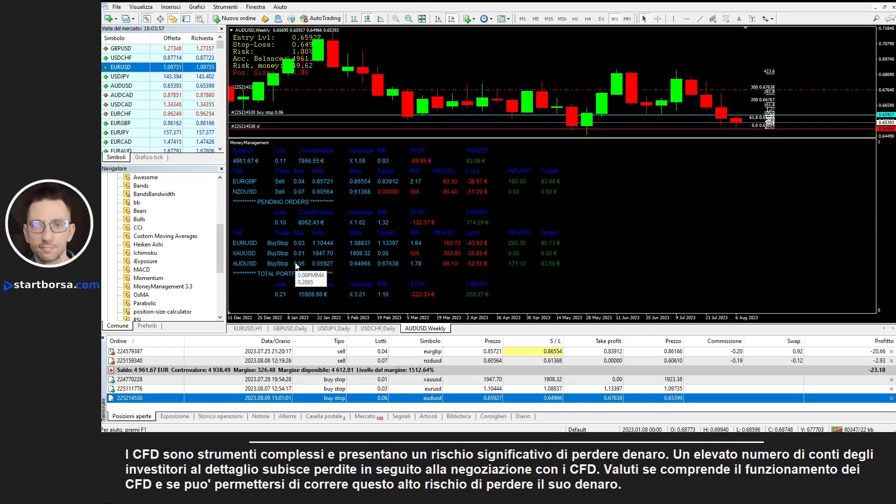
- Check the AUDUSD pending order in the MoneyManagement table and delete the indicator's window from the chart
right_click(685, 238)
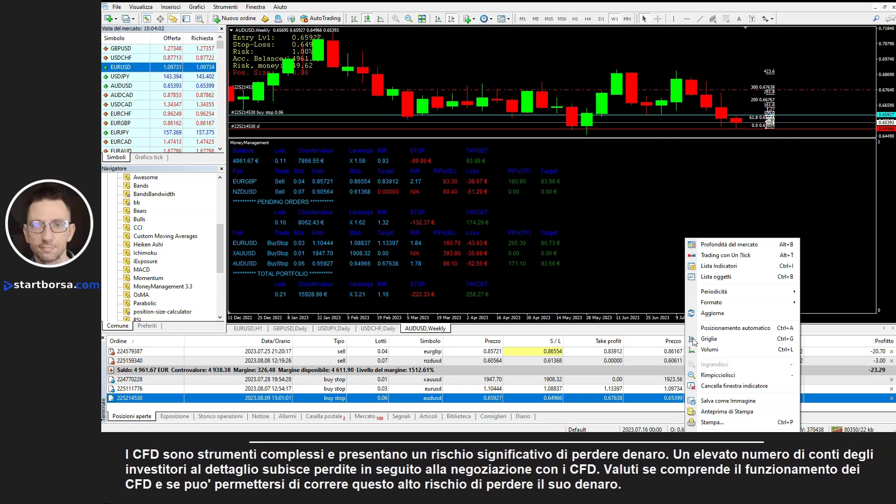
left_click(725, 386)
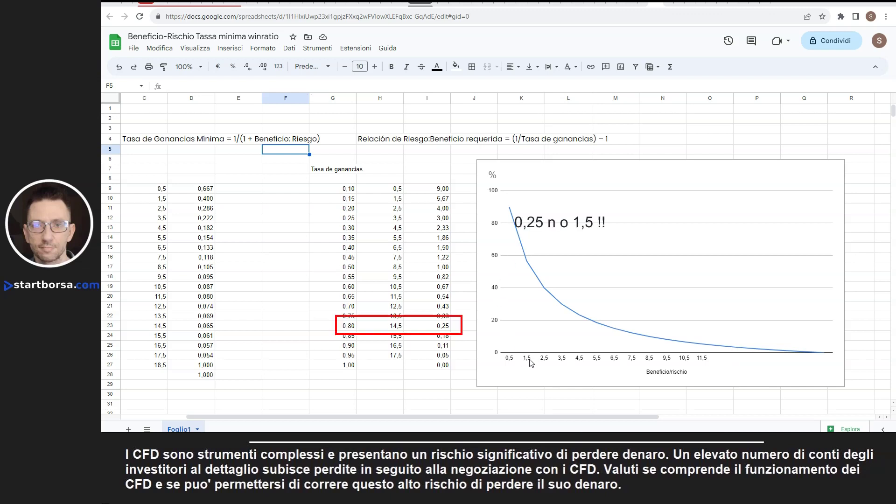
- Examine the minimum win rate and required reward-to-risk formulas in cells C4, D9, H4 and I9 of the Beneficio-Rischio Tassa minima winratio spreadsheet
left_click(163, 140)
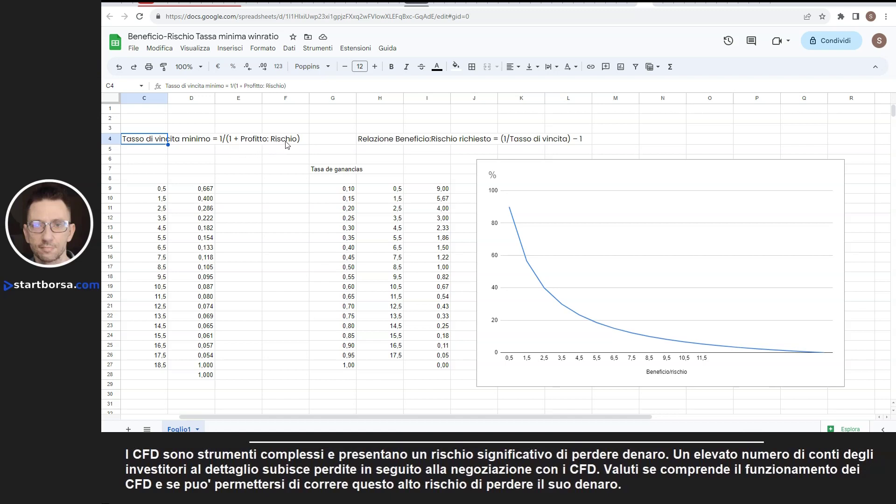
left_click(199, 188)
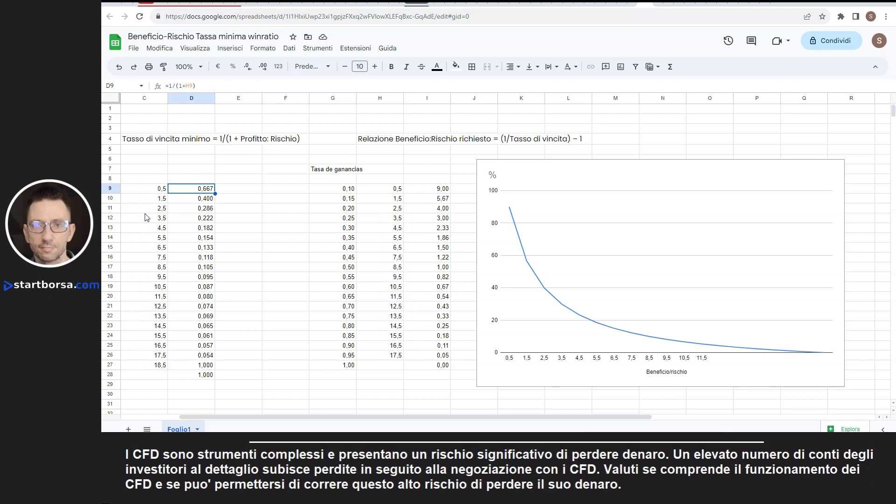
left_click(375, 140)
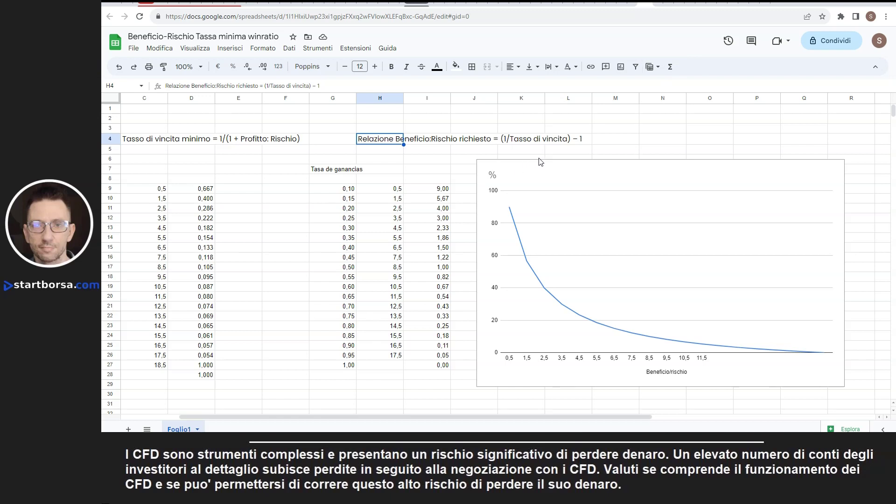
left_click(430, 189)
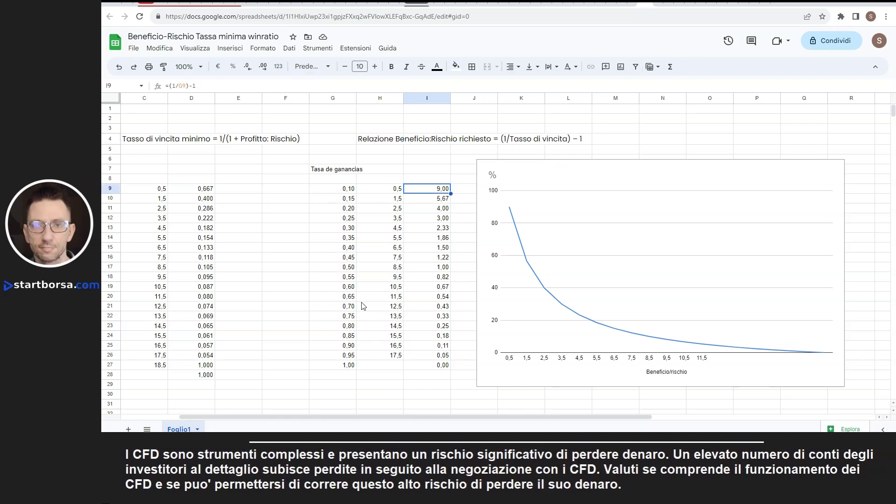
- Rename the heading in cell G7 to Win Ratio and check the required reward-to-risk values in column I
left_click(341, 171)
key("Down")
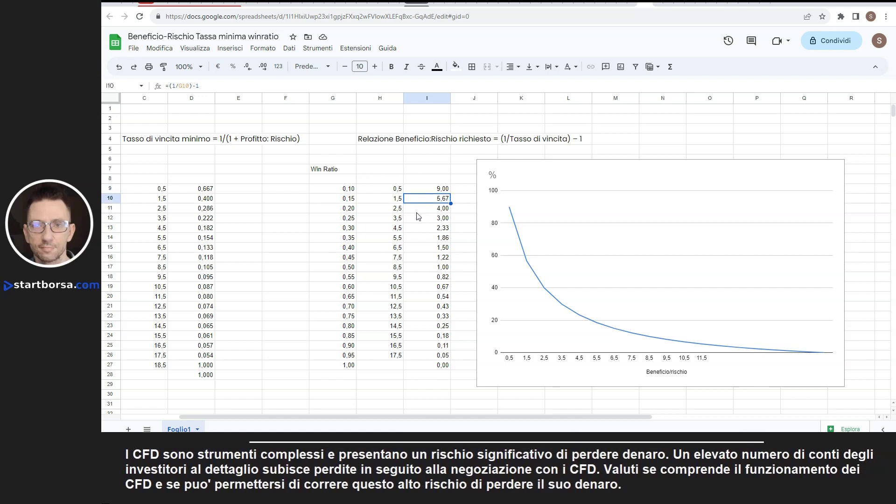
left_click(421, 365)
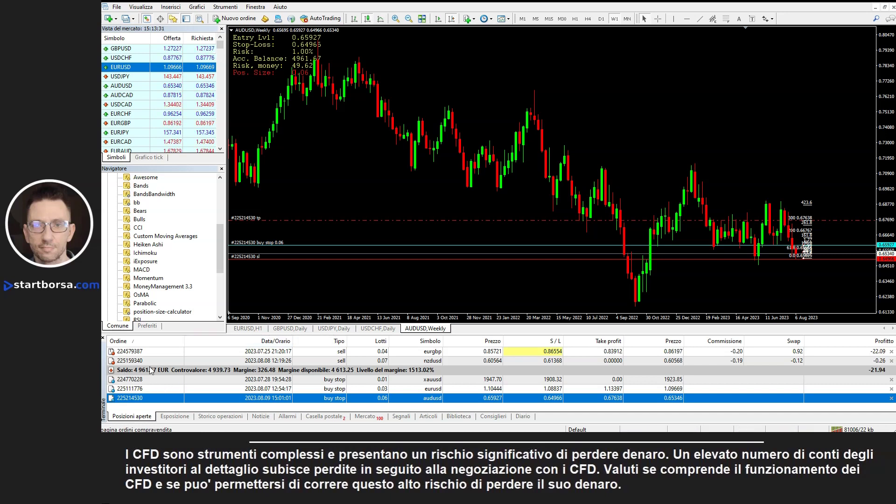
- Switch to MetaTrader 4's EURUSD H1 chart and place a pending Buy Stop of 0.10 lots at 1.11707
scroll(247, 315, "down", 1)
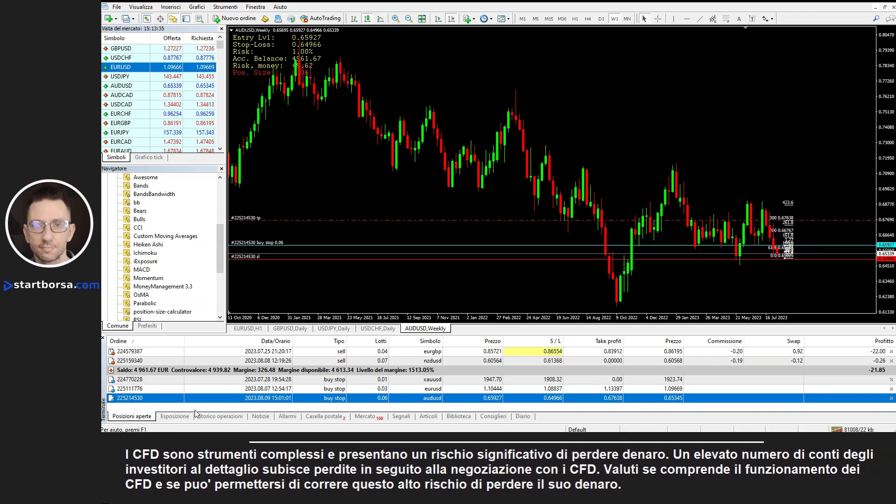
left_click(246, 328)
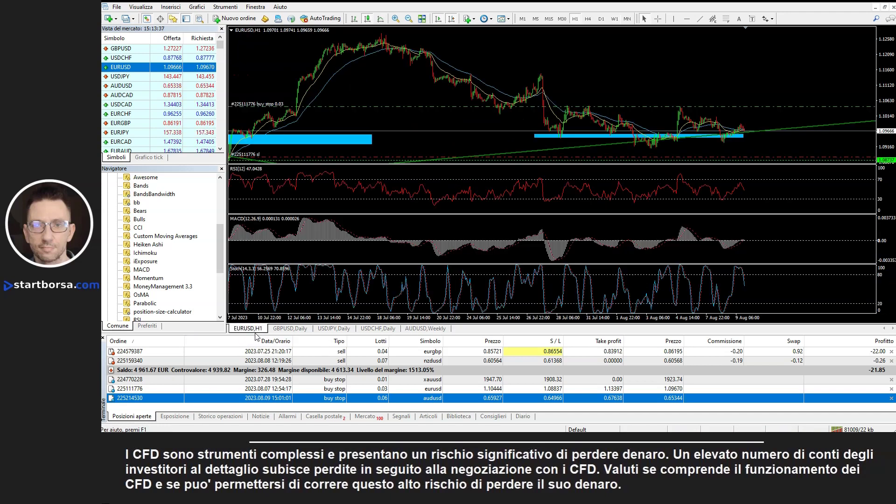
right_click(697, 67)
mouse_move(732, 88)
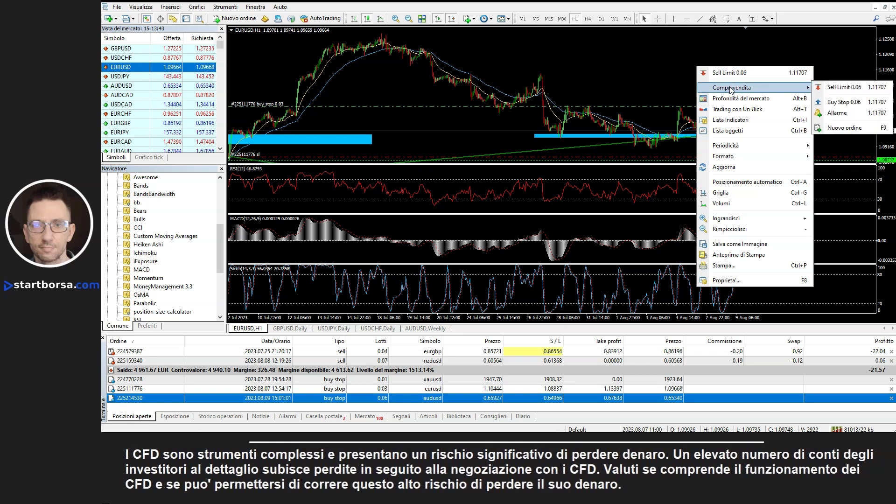
left_click(860, 105)
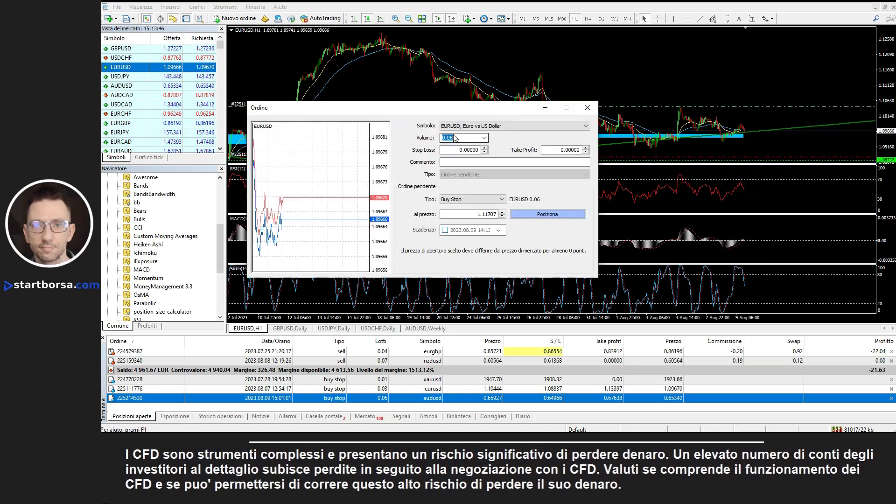
type(".10")
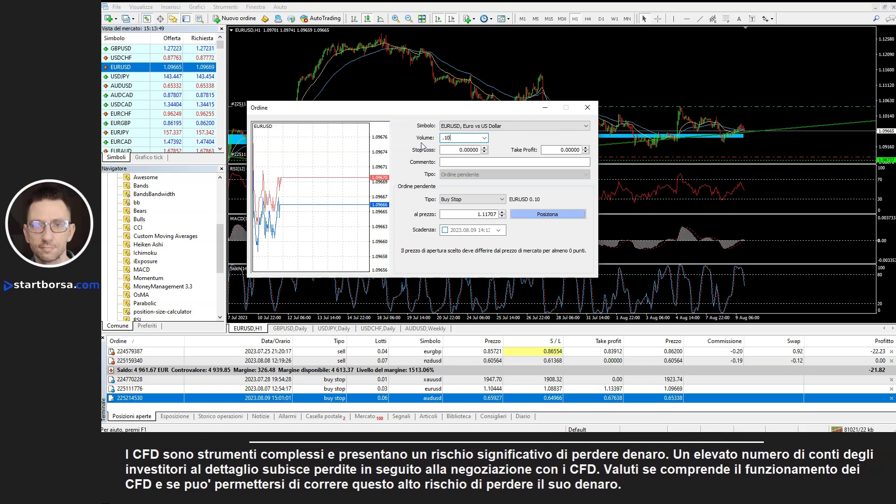
left_click_drag(376, 109, 404, 95)
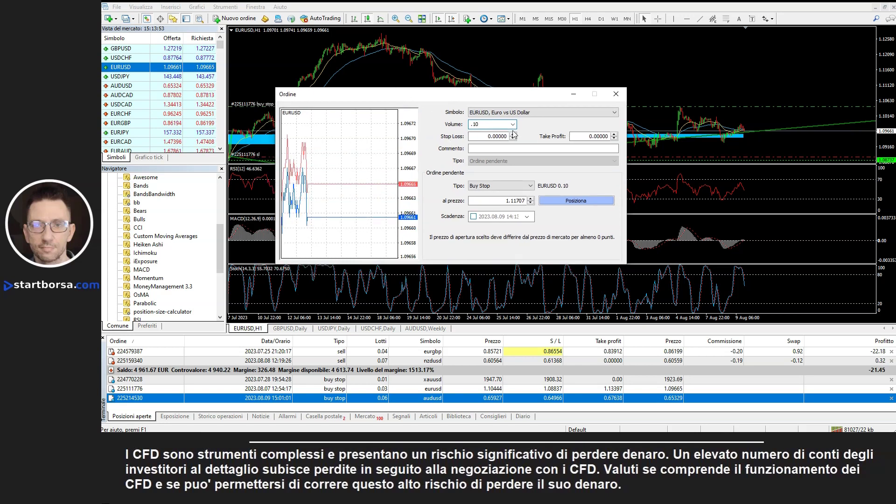
left_click(576, 200)
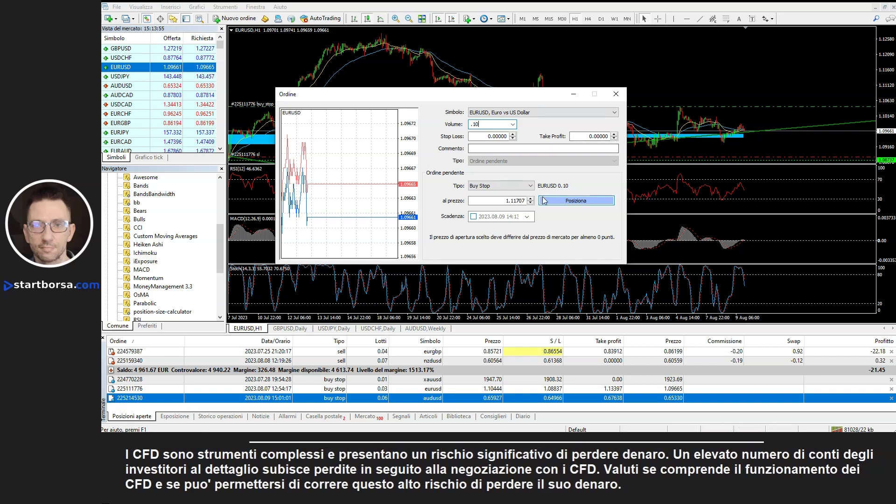
left_click(616, 94)
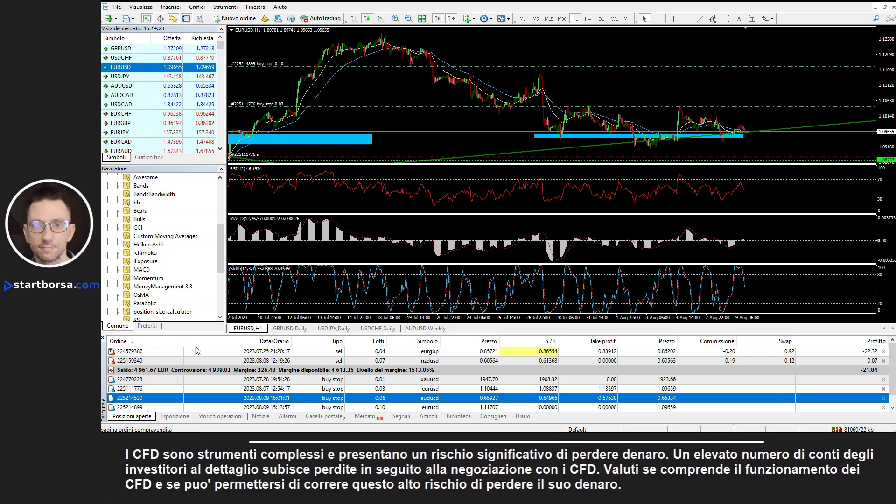
- Add a text label reading X2 to the EURUSD H1 chart above the 0.10-lot Buy Stop line
left_click(739, 18)
left_click(716, 52)
key("Tab")
type("X2")
key("Return")
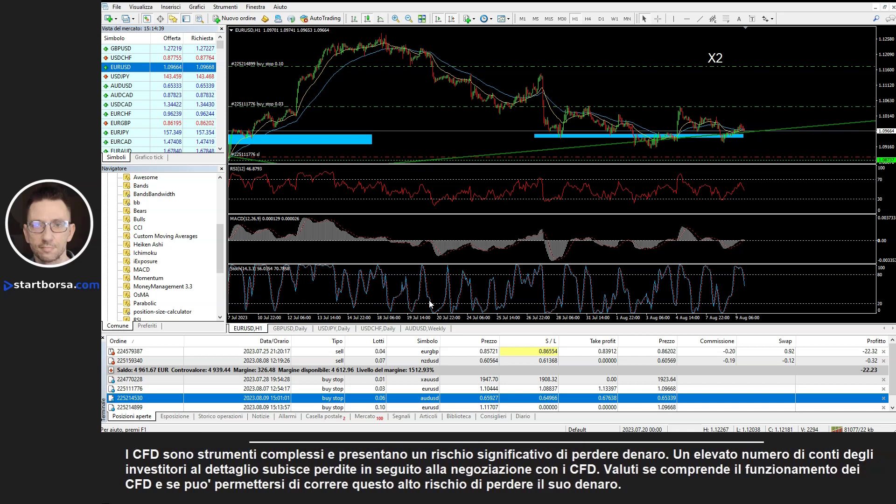
left_click_drag(715, 58, 702, 44)
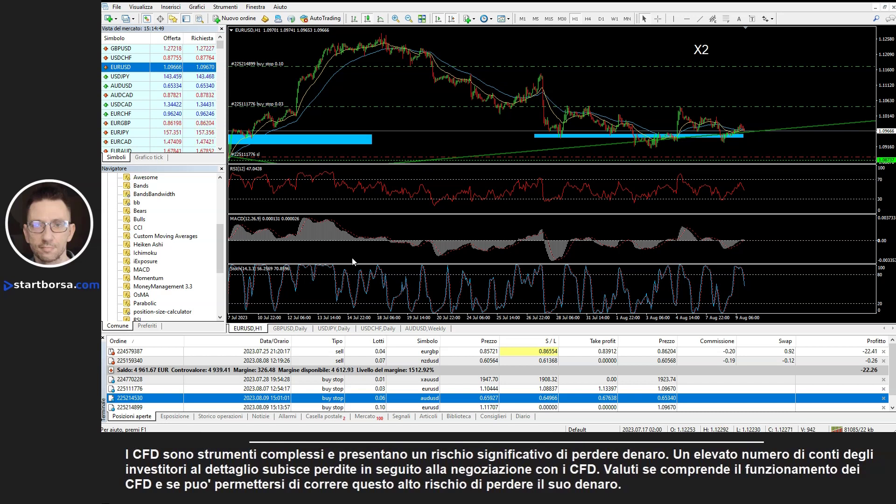
- Inspect the open eurgbp and nzdusd sell positions in the list of open trades
left_click(414, 360)
left_click(384, 353)
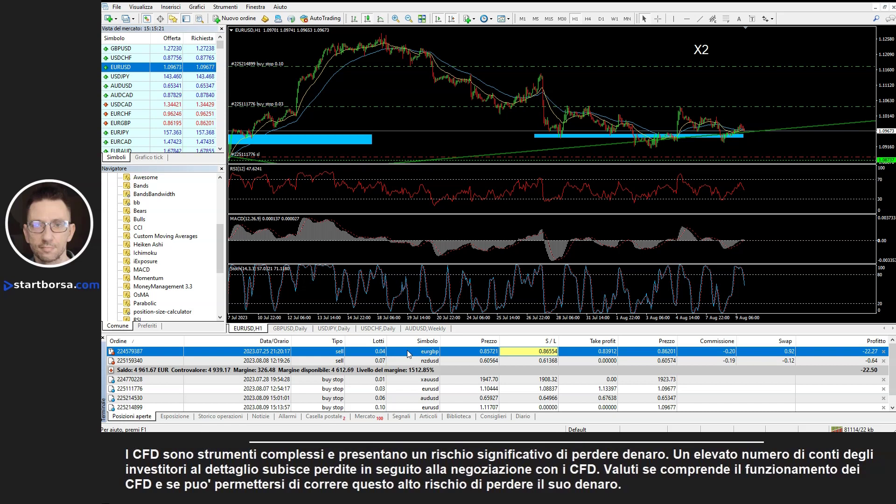
left_click(399, 362)
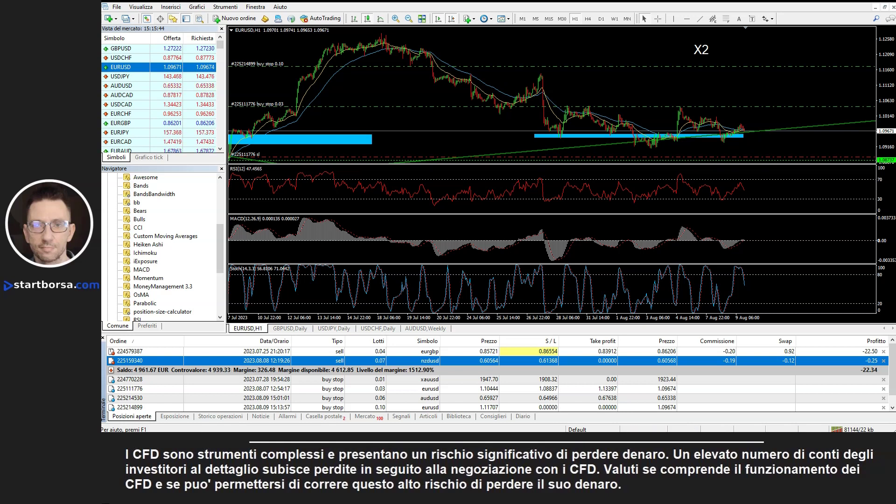
- Switch to the PERCHÈ RISCHIARE LA STESSA QUANTITÀ ECONOMICA spreadsheet and examine the microlot rule and EURUSD example on the Controvalore sheet
key("alt+Tab")
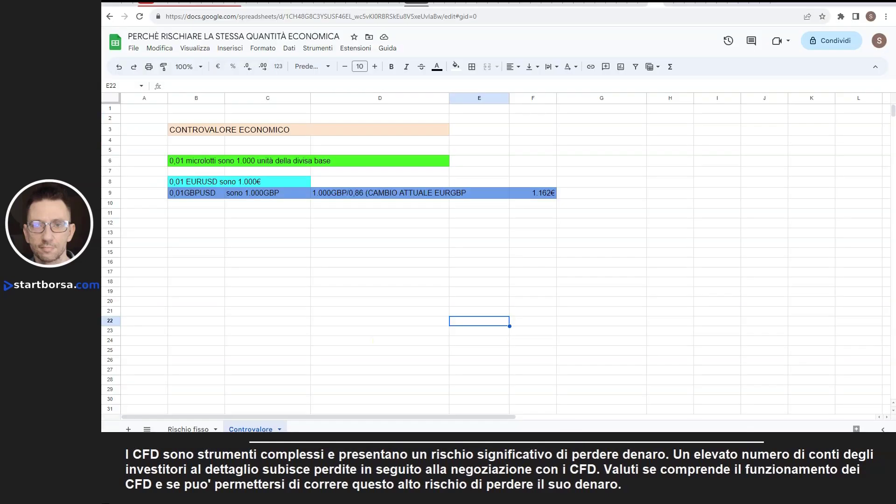
left_click(299, 134)
left_click(209, 159)
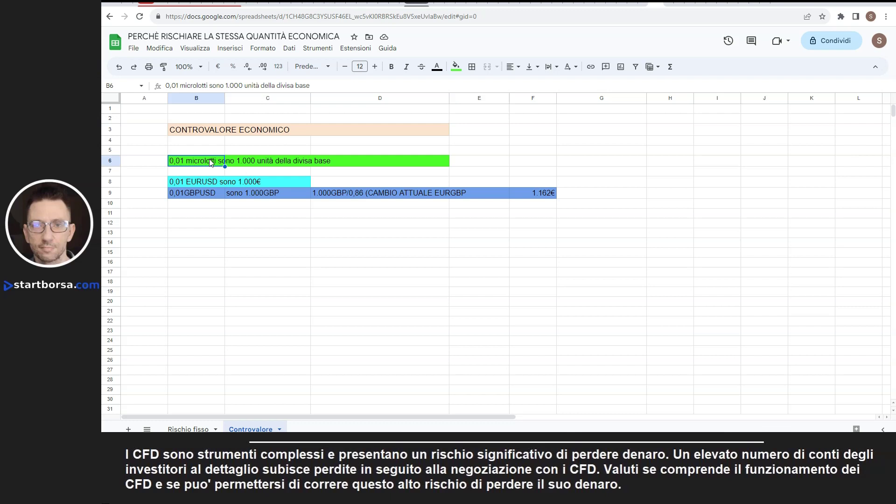
left_click(136, 236)
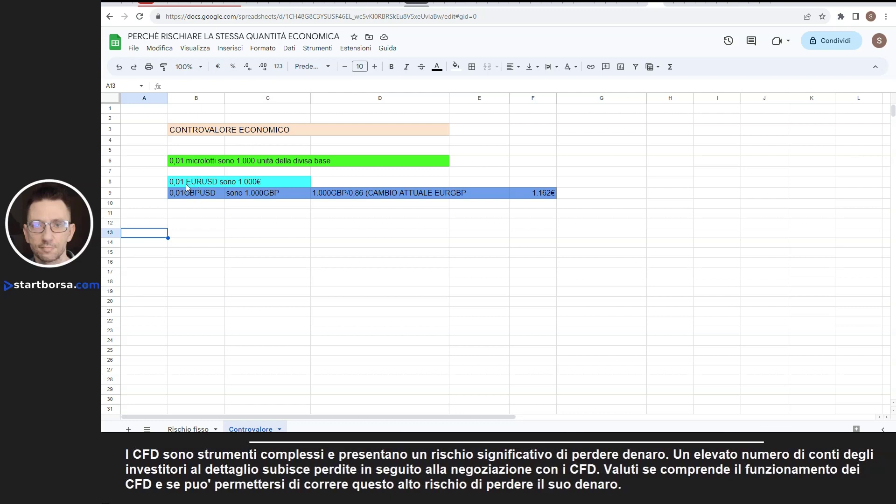
left_click(260, 182)
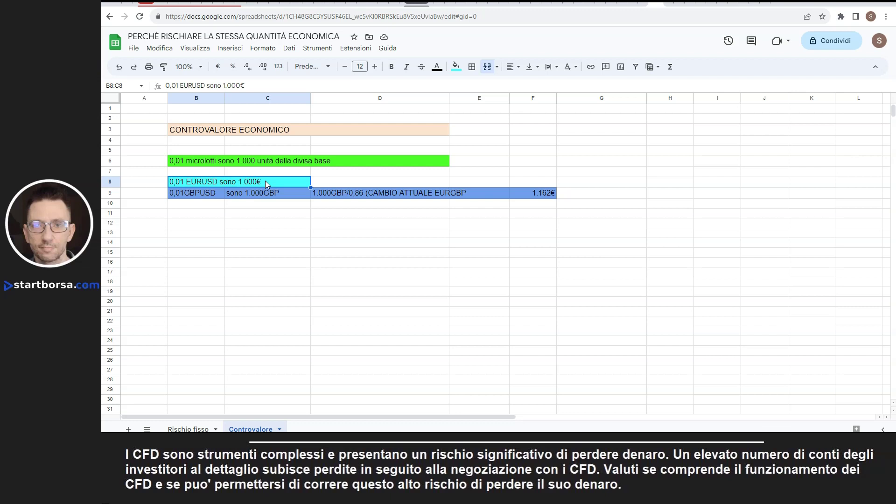
- Examine the GBPUSD conversion across row 9 of the Controvalore sheet and compare its exchange rate with EURGBP in MetaTrader 4's market watch
left_click(183, 199)
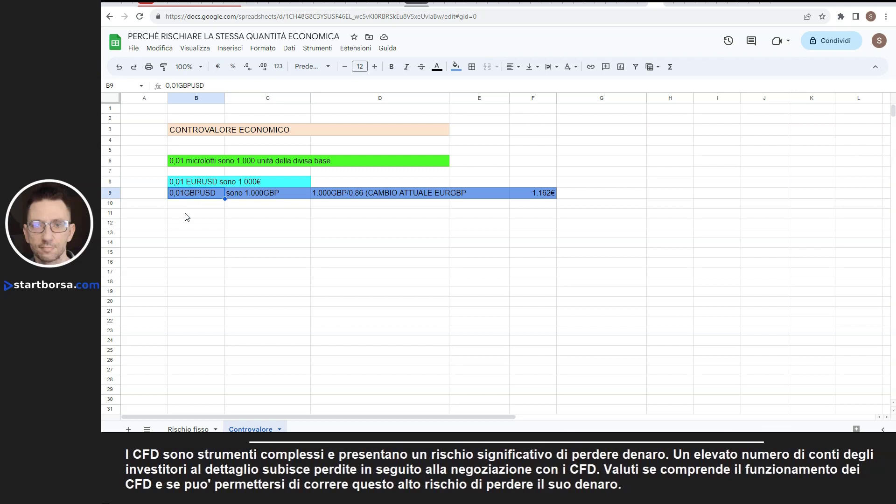
left_click(270, 195)
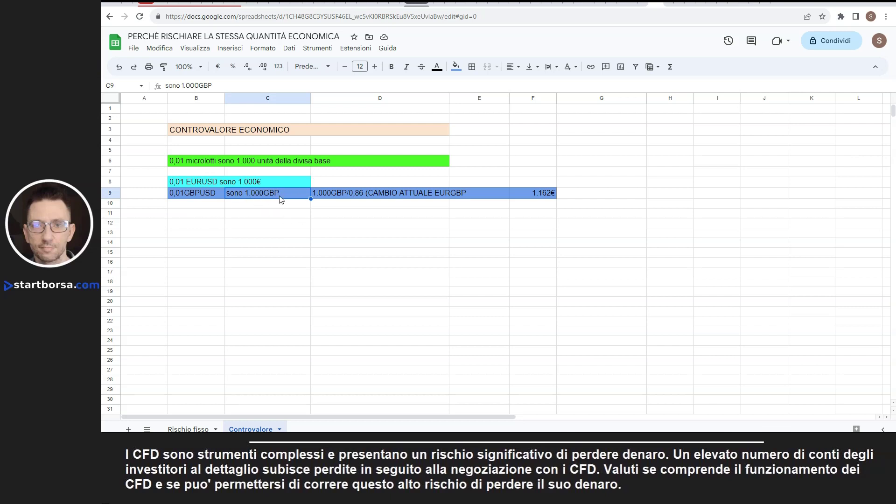
left_click(331, 196)
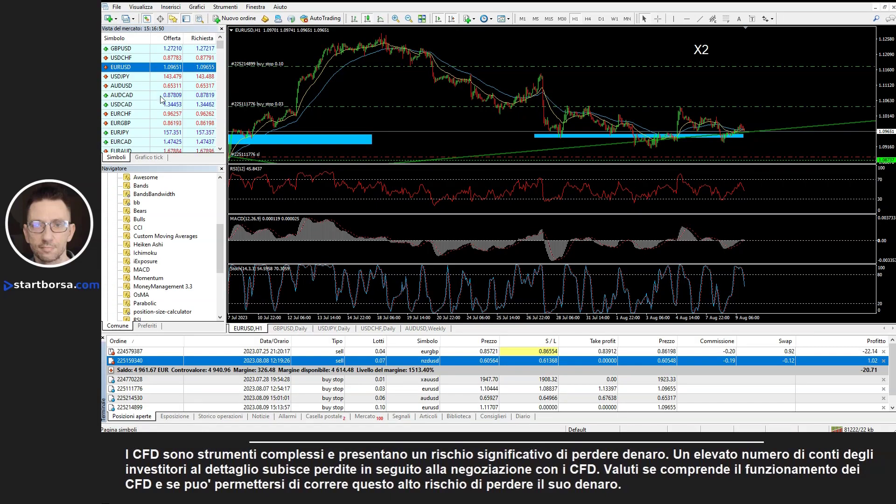
left_click(140, 125)
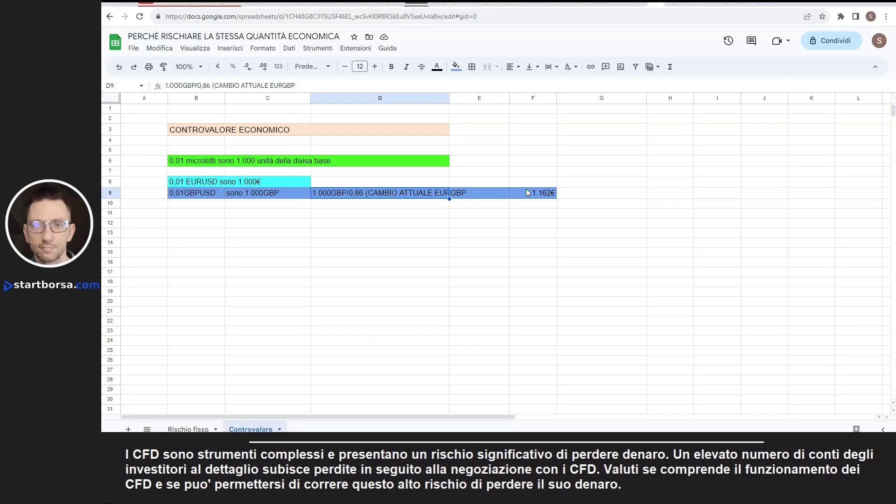
left_click_drag(526, 189, 526, 186)
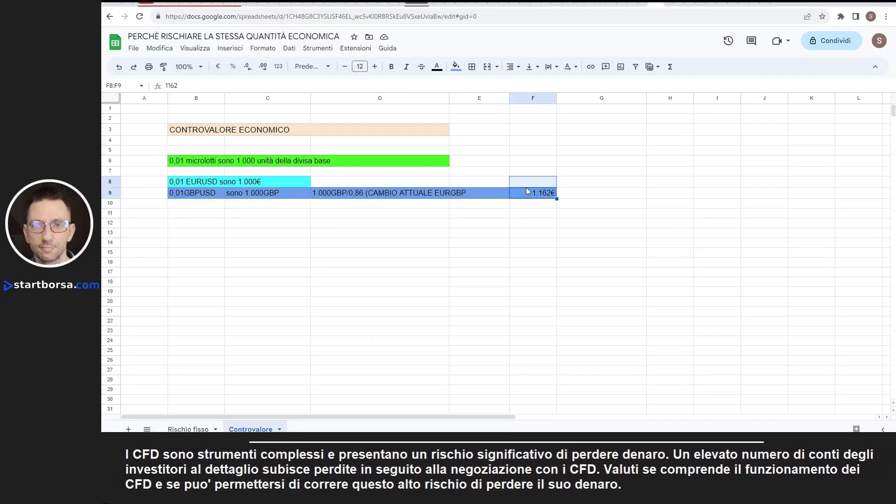
left_click(523, 193)
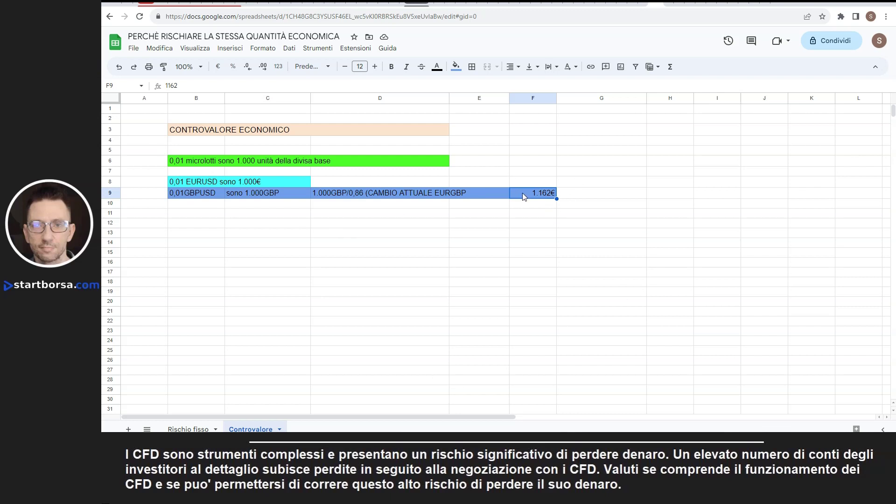
- Return to MetaTrader 4 and change the X2 label's text on the EURUSD H1 chart to "non superare X10"
key("alt+Tab")
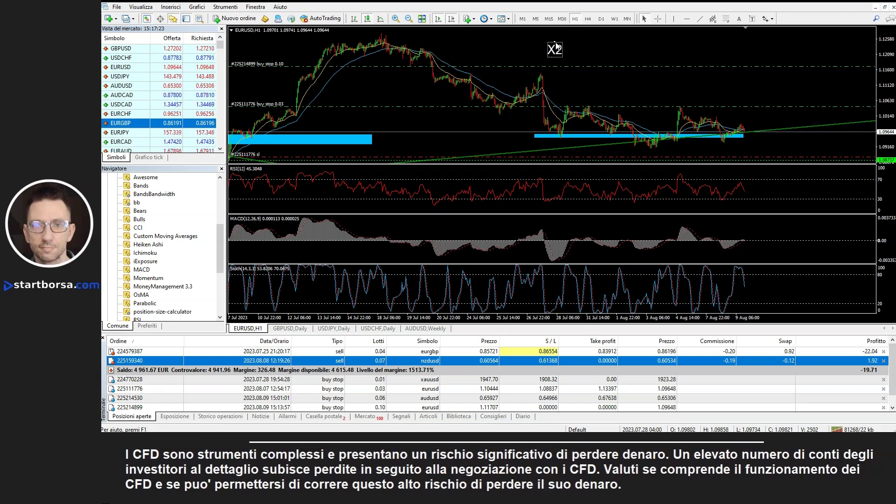
right_click(556, 46)
left_click(564, 54)
double_click(458, 209)
type("non superare X1")
type("0")
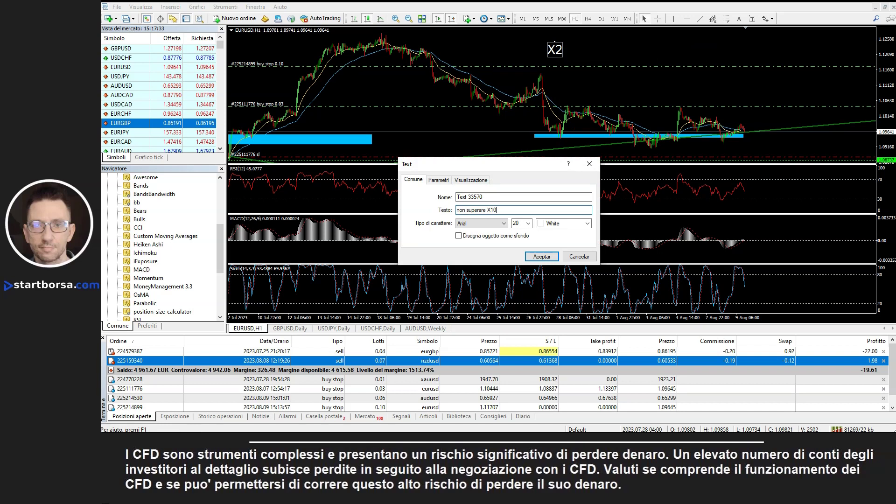
left_click(544, 257)
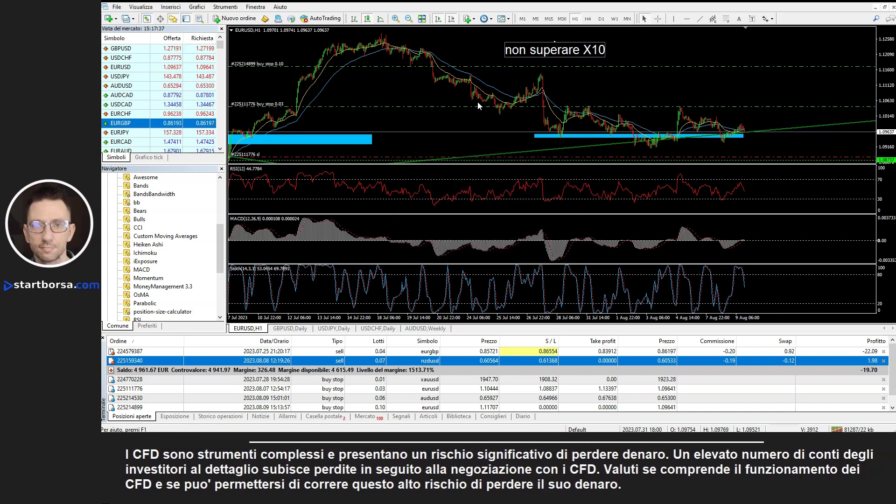
- Show the USDCHF Daily chart and enlarge the MoneyManagement table's pane below the candles
left_click(361, 198)
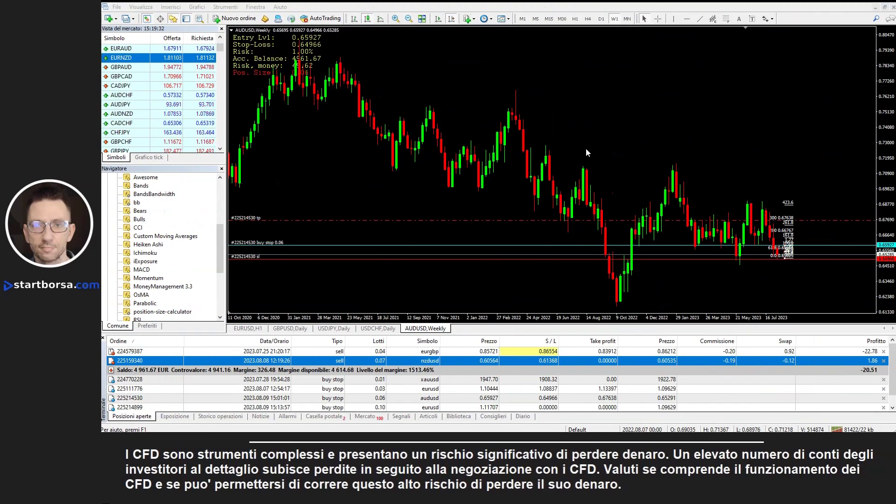
left_click(378, 329)
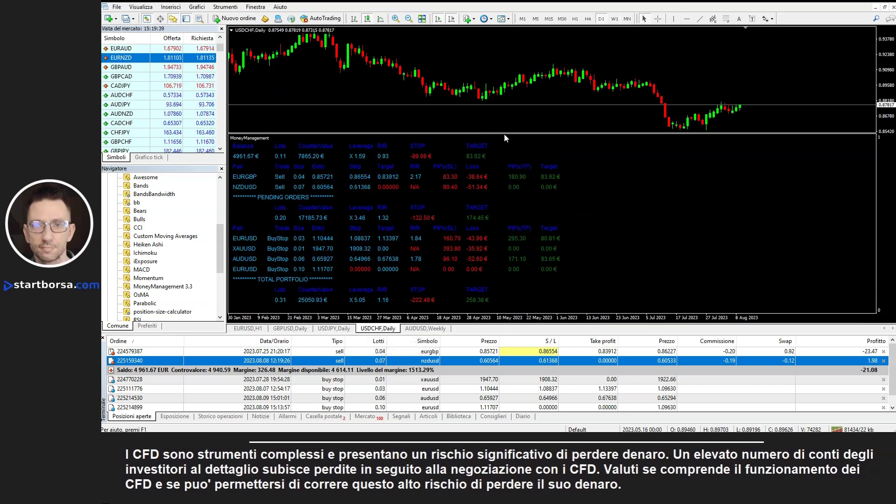
left_click_drag(577, 134, 611, 99)
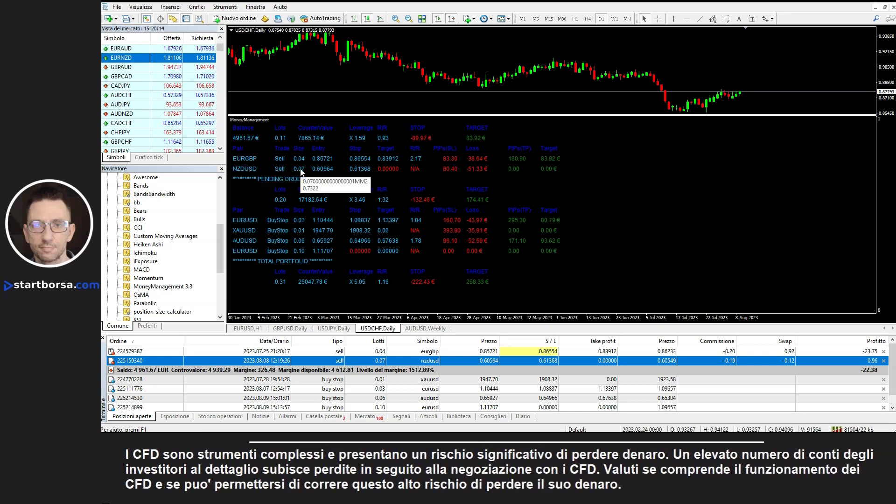
- Divide 7000 by 1,811 in the calculator to convert the 0.07-lot NZDUSD position into euros at the EURNZD rate
key("XF86Calculator")
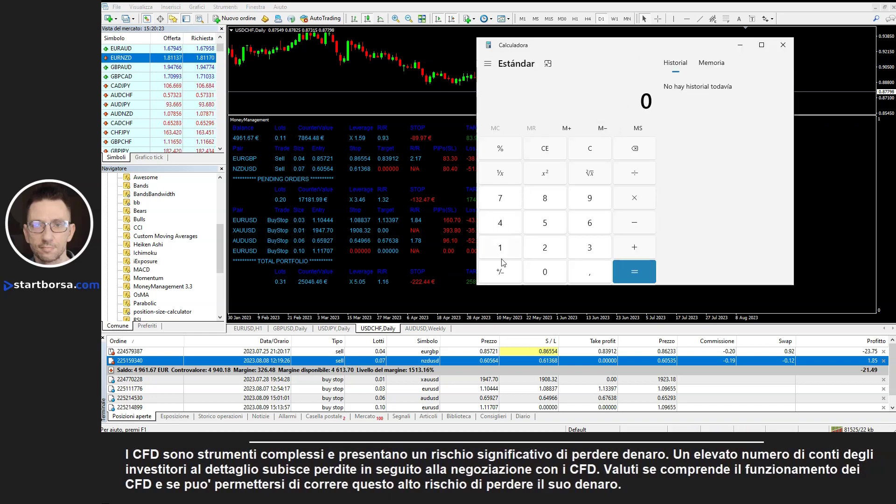
type("7000/")
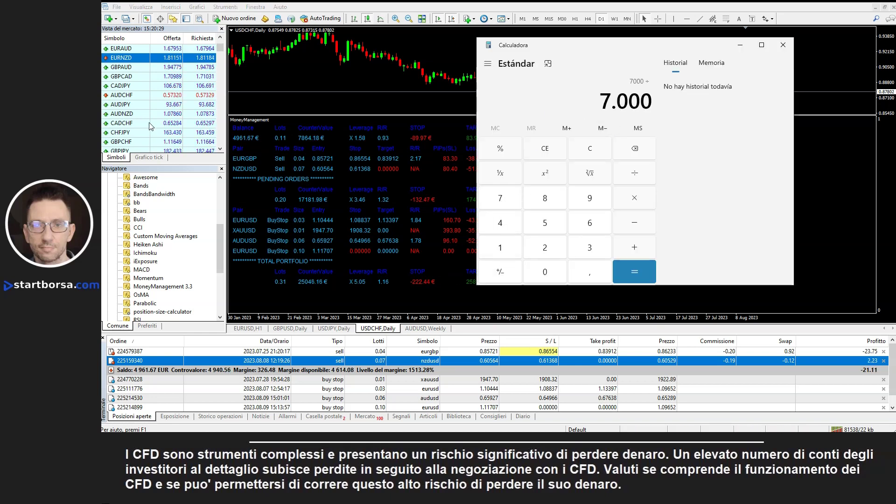
type("1,81")
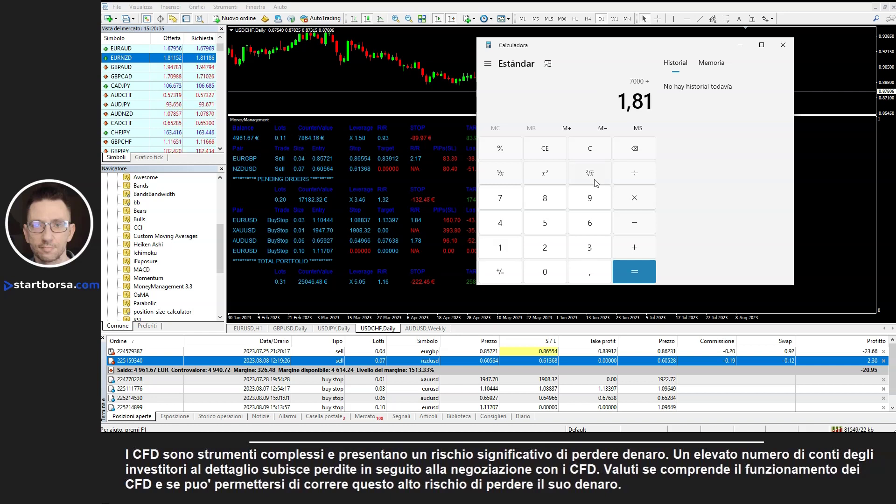
type("1")
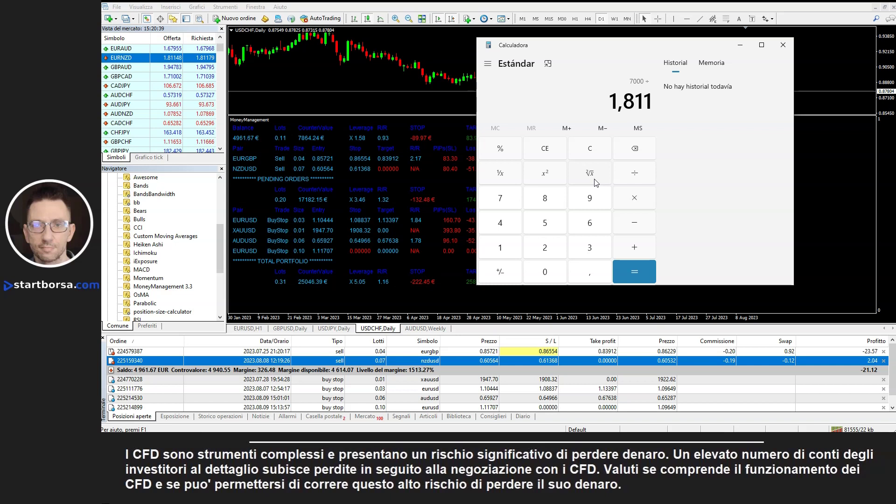
key("Return")
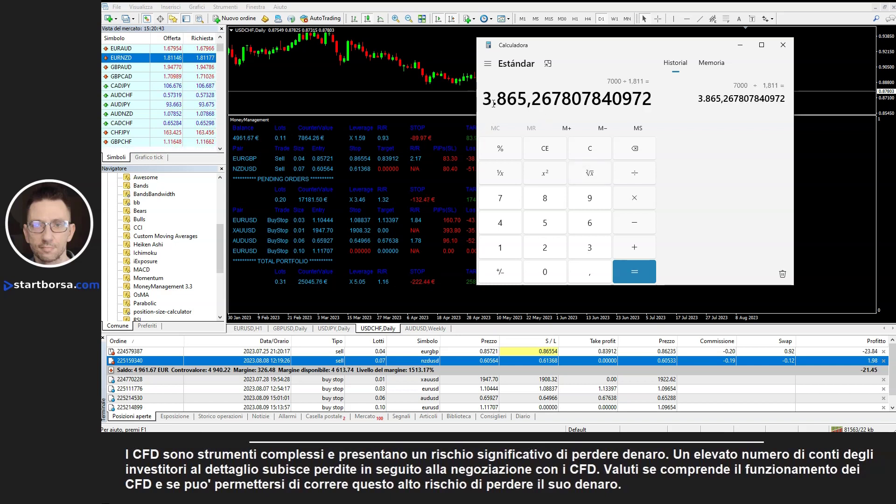